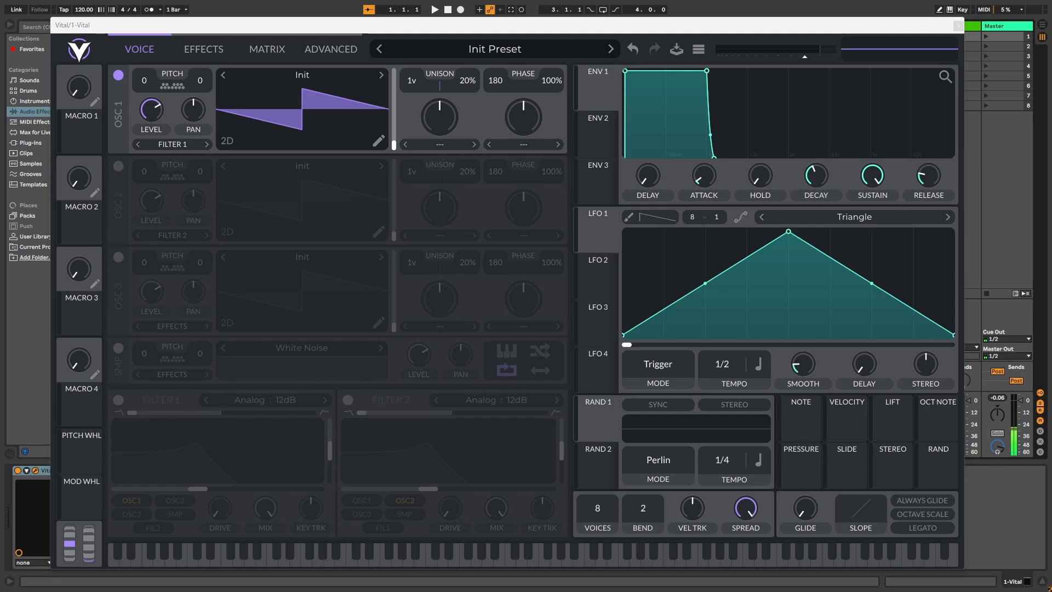
# Step: Load the Quad Saw wavetable into oscillator 1 and set its unison to 3 voices
pyautogui.click(417, 237)
pyautogui.click(303, 78)
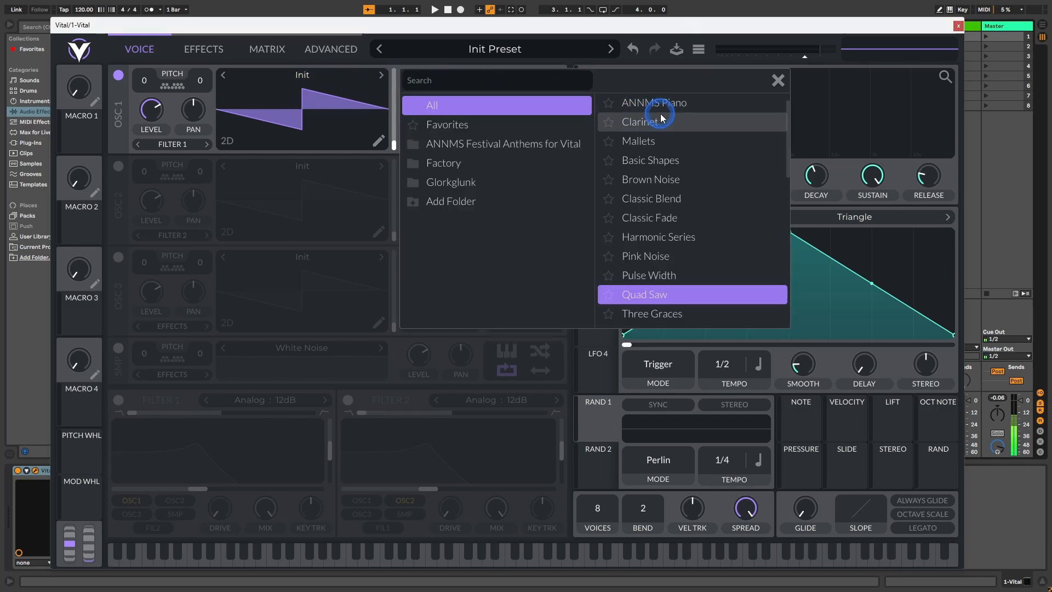
pyautogui.scroll(-3, 669, 146)
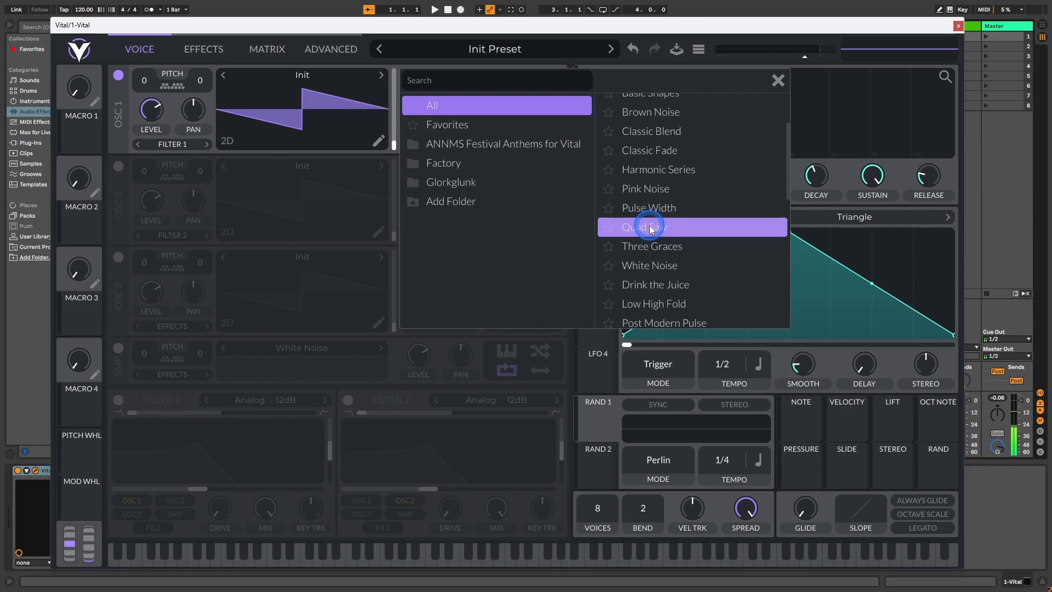
pyautogui.click(651, 229)
pyautogui.click(778, 80)
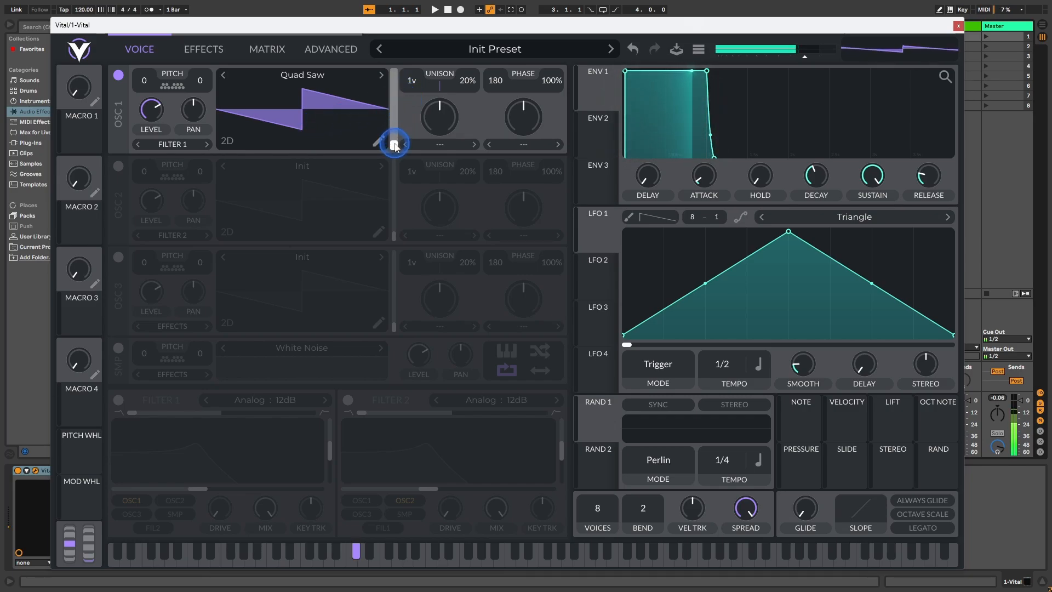
pyautogui.moveTo(394, 145)
pyautogui.mouseDown()
pyautogui.moveTo(397, 71)
pyautogui.moveTo(397, 153)
pyautogui.mouseUp()
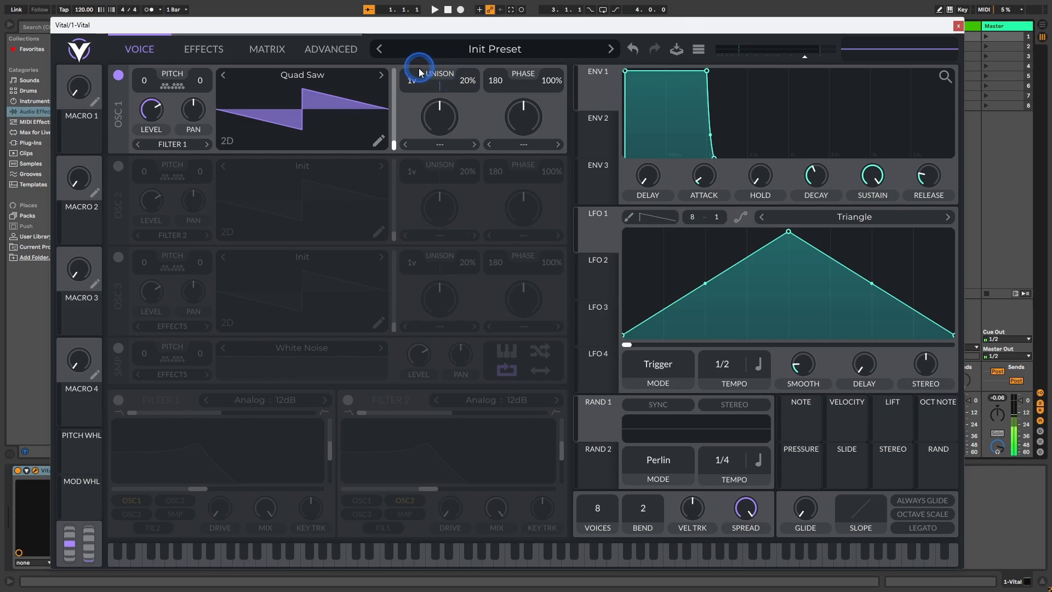
pyautogui.moveTo(413, 82); pyautogui.dragTo(418, 72)
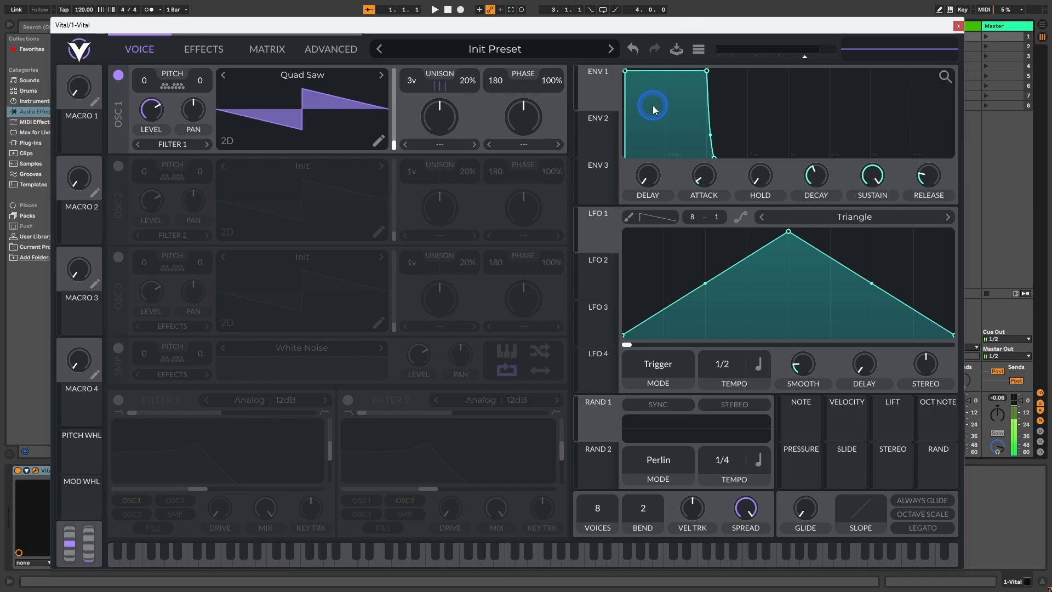
# Step: Lower Envelope 1's attack and decay to their minimum
pyautogui.click(704, 173)
pyautogui.moveTo(704, 173); pyautogui.dragTo(709, 184)
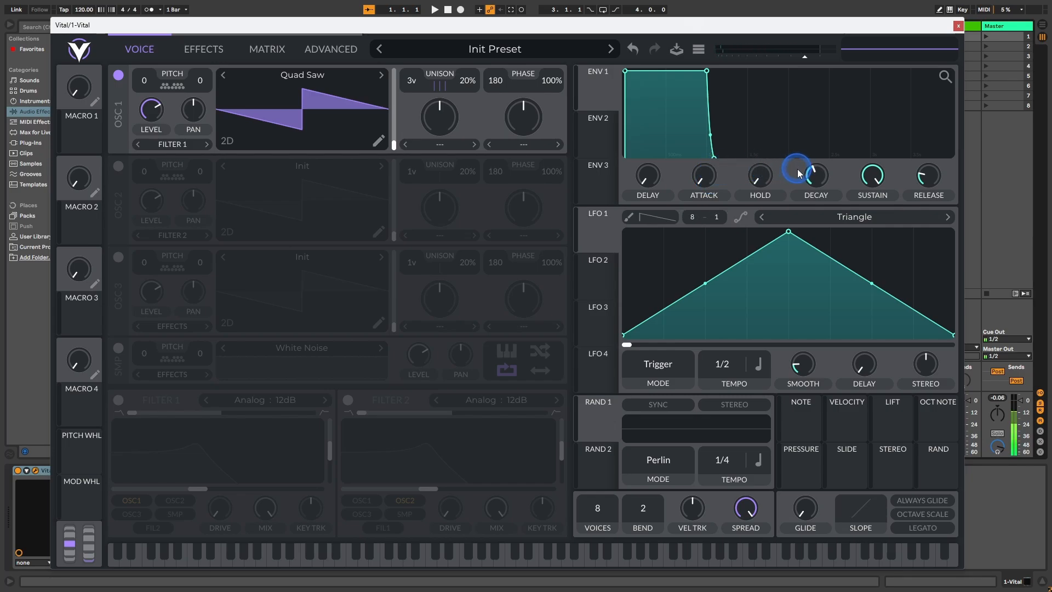
pyautogui.moveTo(816, 174); pyautogui.dragTo(816, 208)
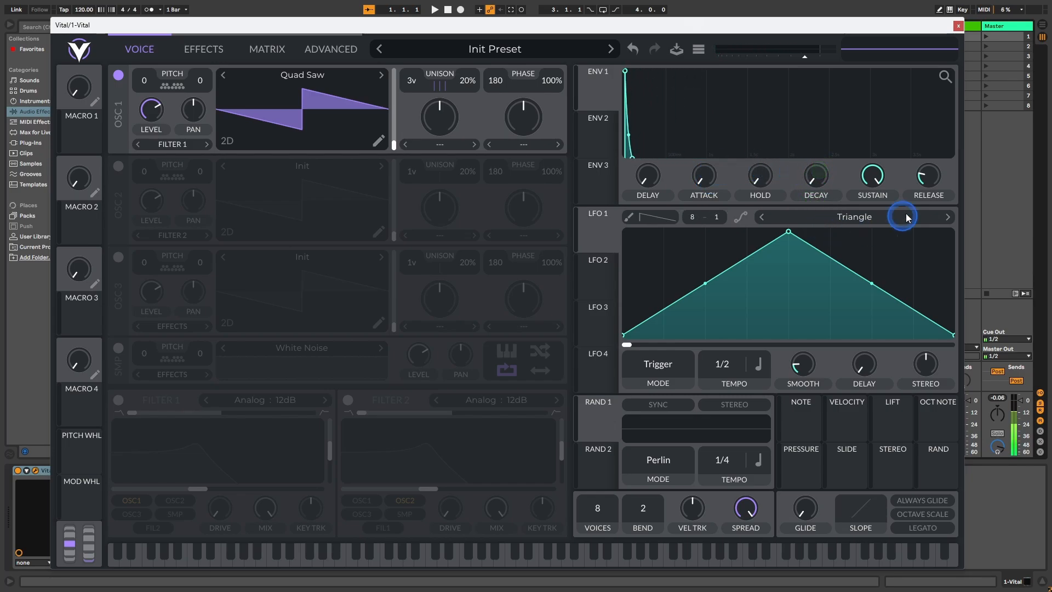
# Step: Set Envelope 1's release to 5 seconds
pyautogui.rightClick(928, 175)
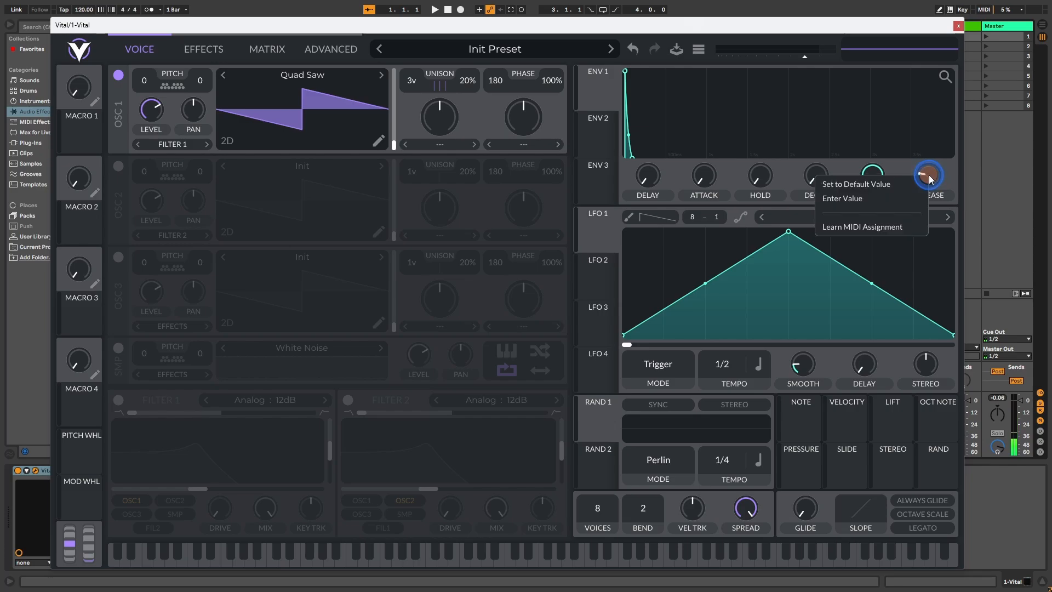
pyautogui.click(890, 199)
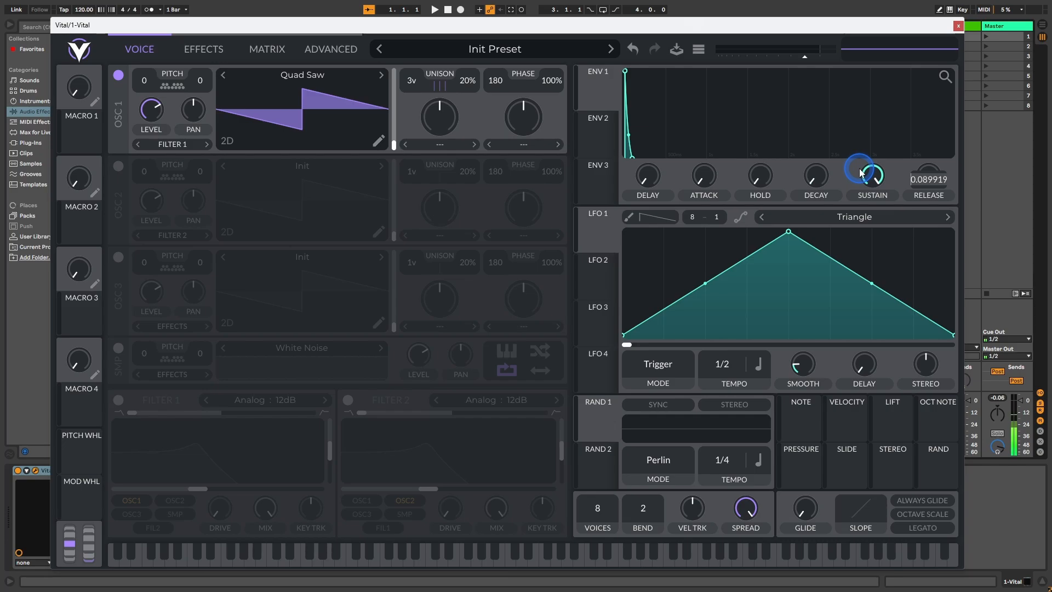
pyautogui.write('5')
pyautogui.press('Return')
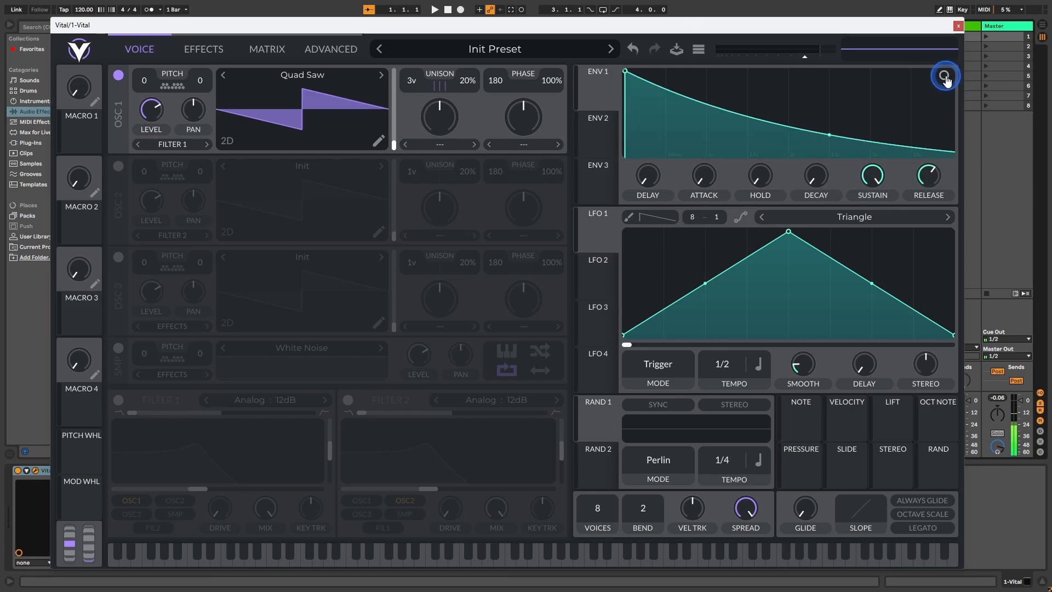
pyautogui.moveTo(946, 80); pyautogui.dragTo(947, 81)
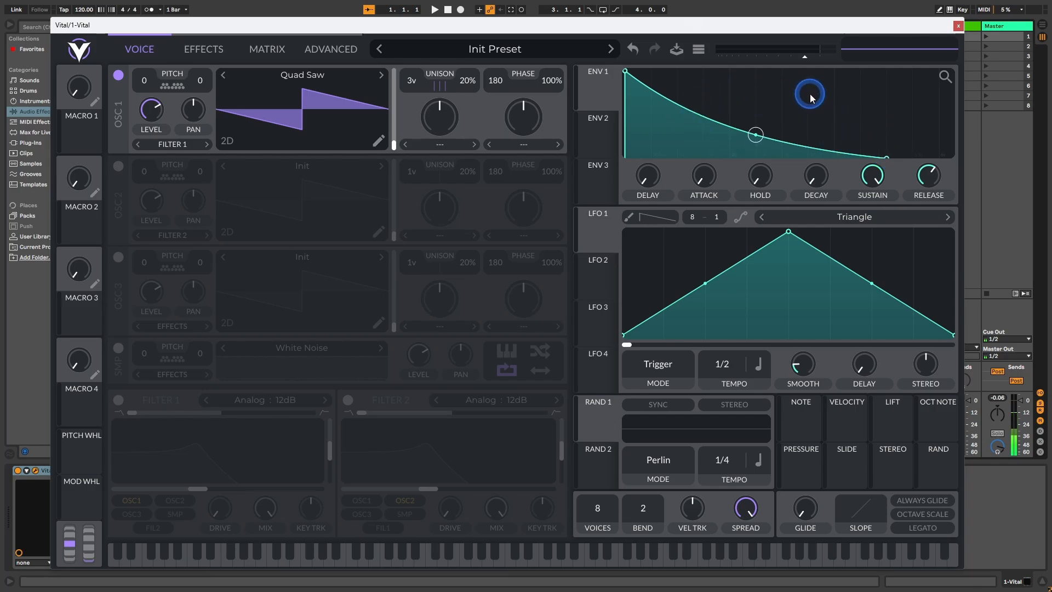
# Step: Assign Envelope 2 as a modulation source for oscillator 1's level
pyautogui.click(602, 121)
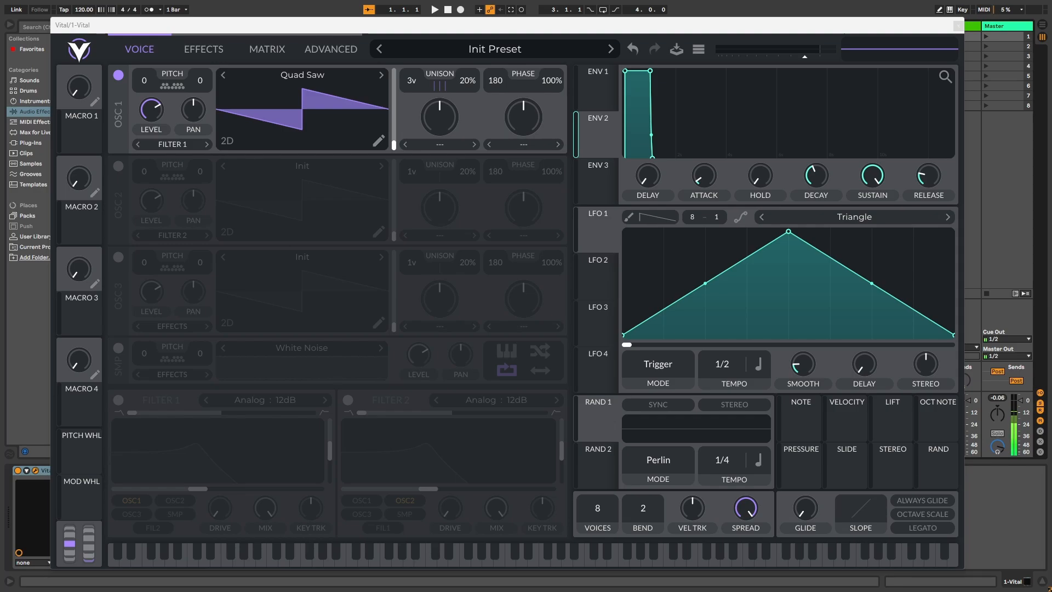
pyautogui.click(606, 125)
pyautogui.moveTo(599, 141); pyautogui.dragTo(145, 81)
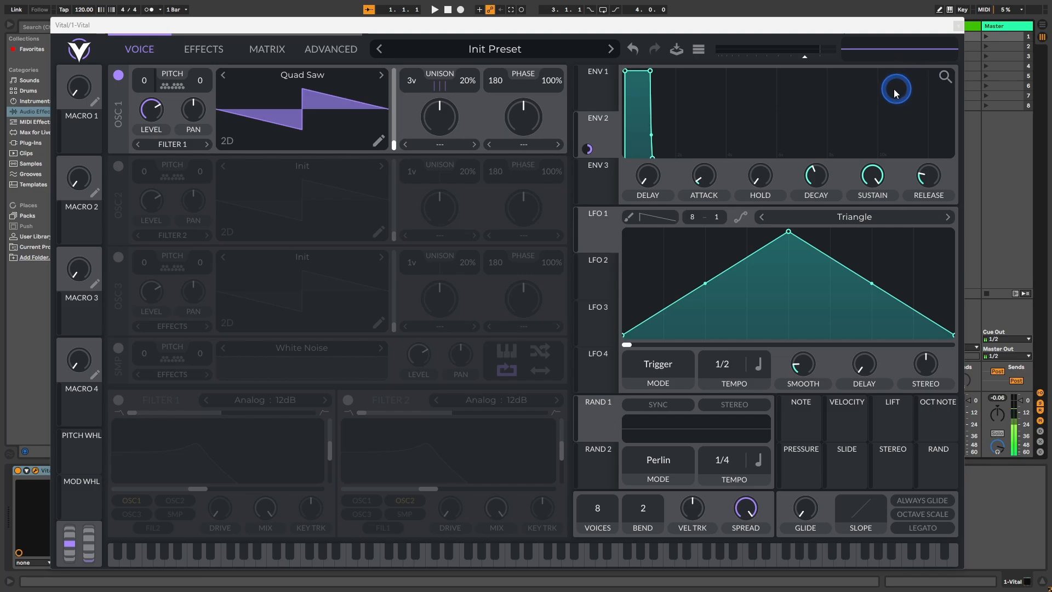
# Step: Set Envelope 2's attack to 10 seconds
pyautogui.click(707, 179)
pyautogui.moveTo(707, 178); pyautogui.dragTo(705, 141)
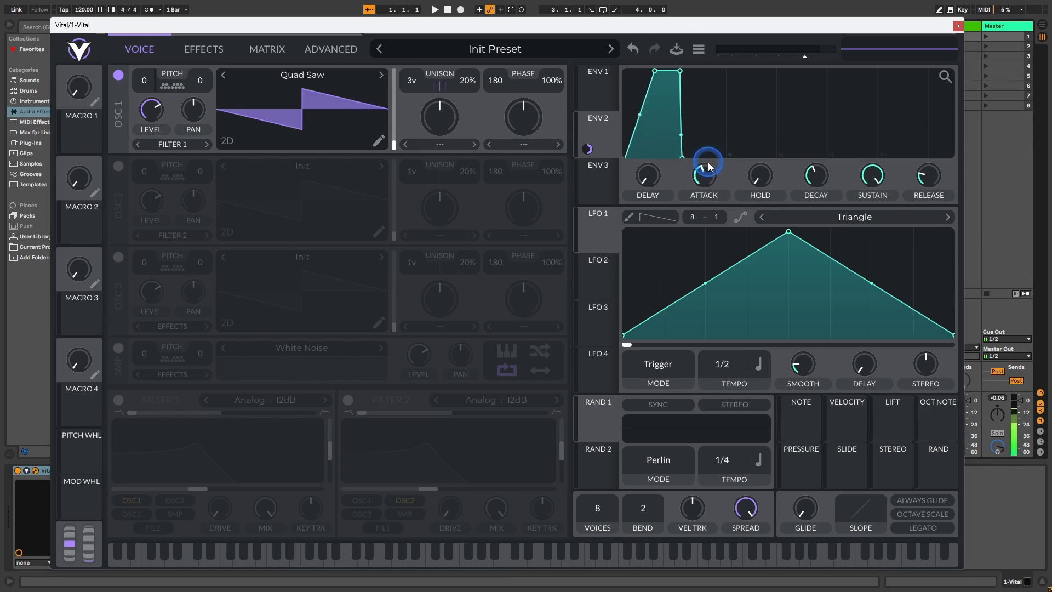
pyautogui.rightClick(707, 177)
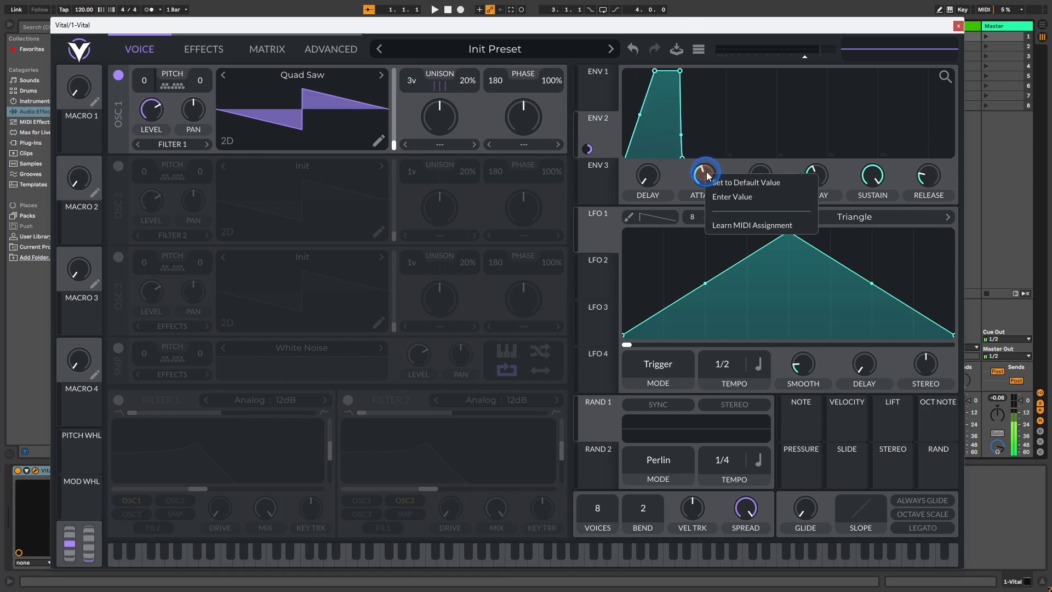
pyautogui.click(728, 196)
pyautogui.click(764, 125)
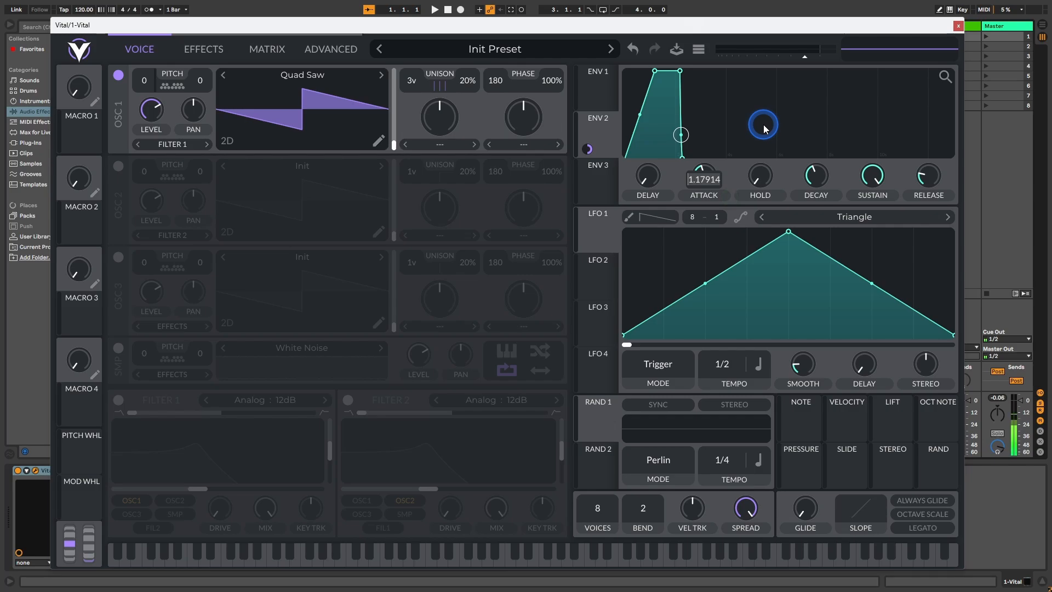
pyautogui.write('10')
pyautogui.press('Return')
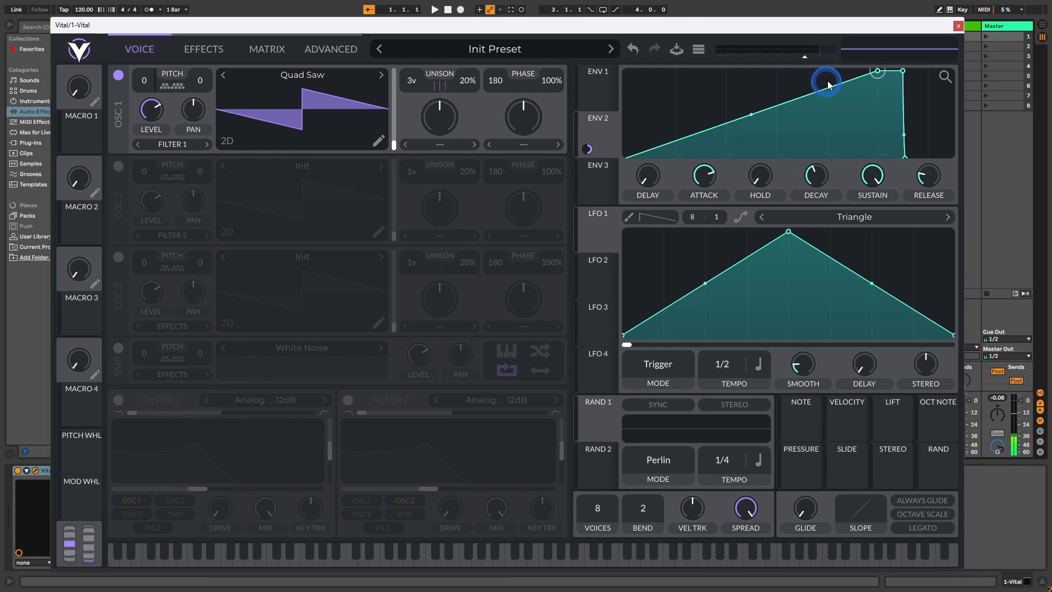
# Step: Lower Envelope 2's decay to its minimum and set its release to 0.5 seconds
pyautogui.moveTo(819, 173); pyautogui.dragTo(820, 222)
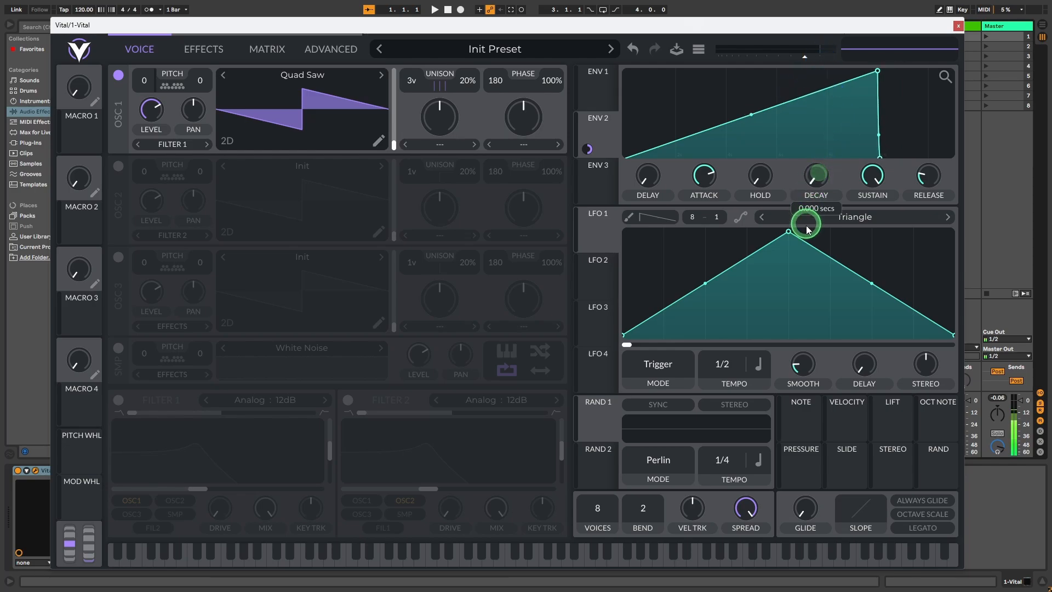
pyautogui.rightClick(933, 178)
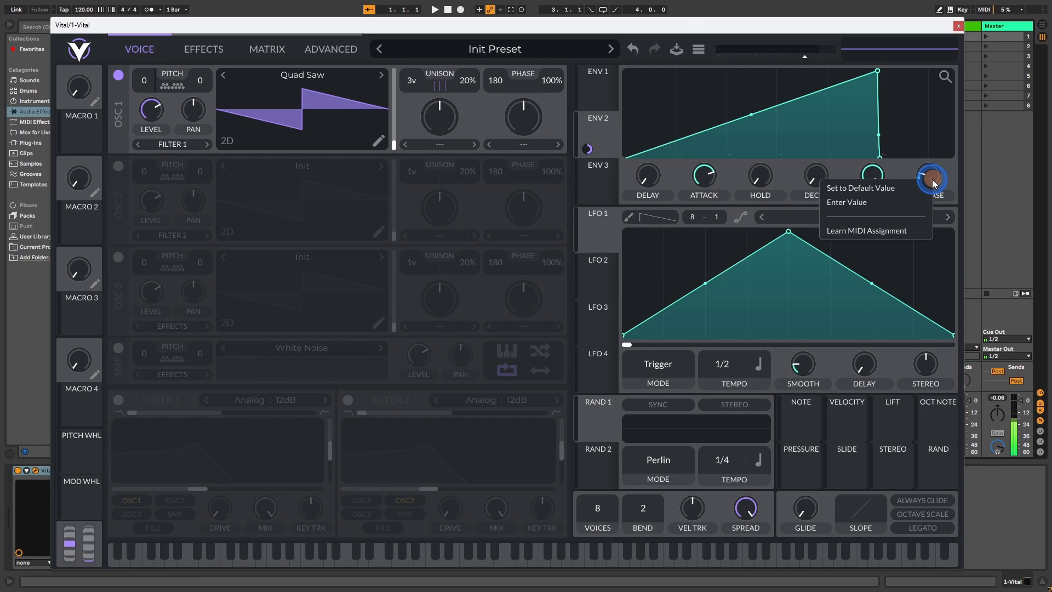
pyautogui.click(906, 200)
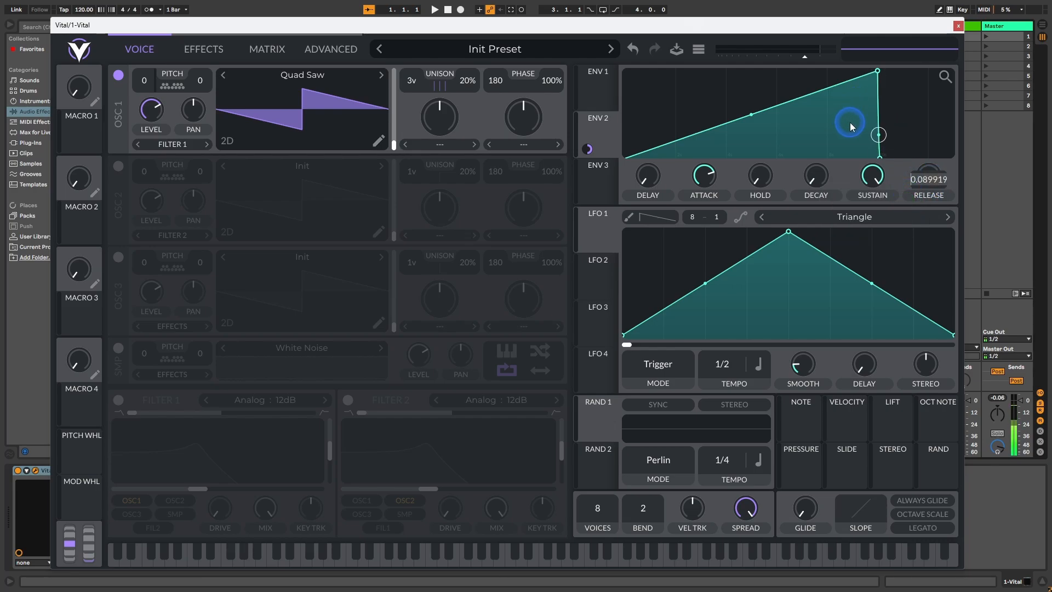
pyautogui.write('0.5')
pyautogui.press('Return')
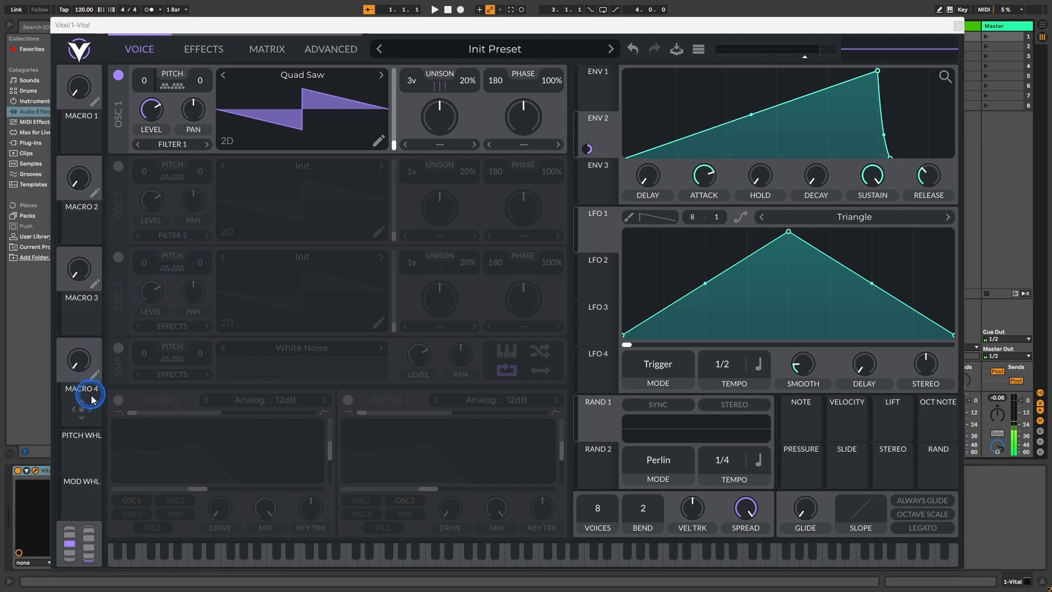
# Step: Enable Filter 1 and switch its type to Analog : 24dB
pyautogui.click(119, 401)
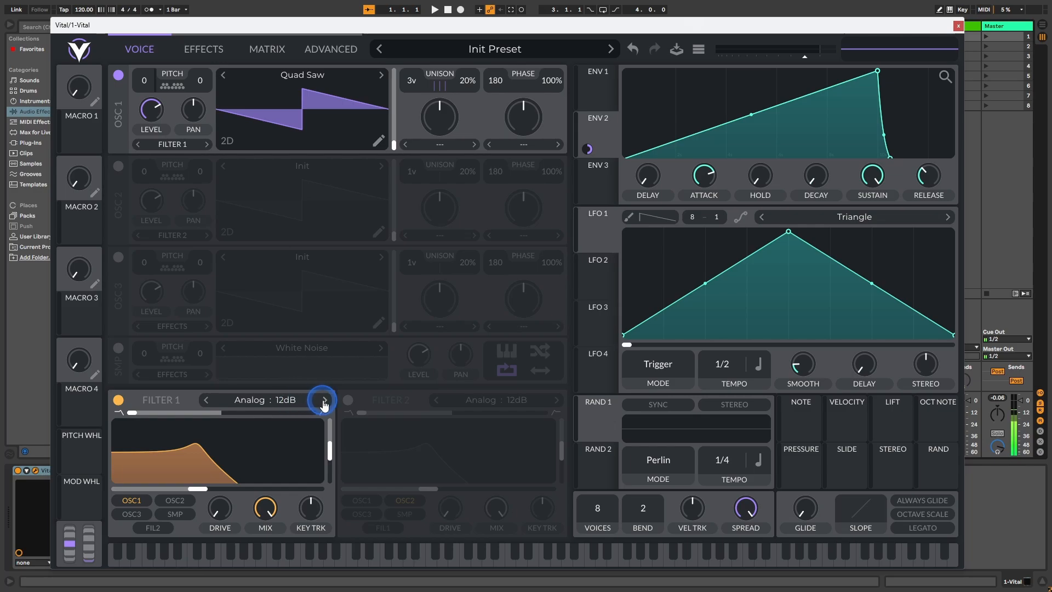
pyautogui.click(325, 401)
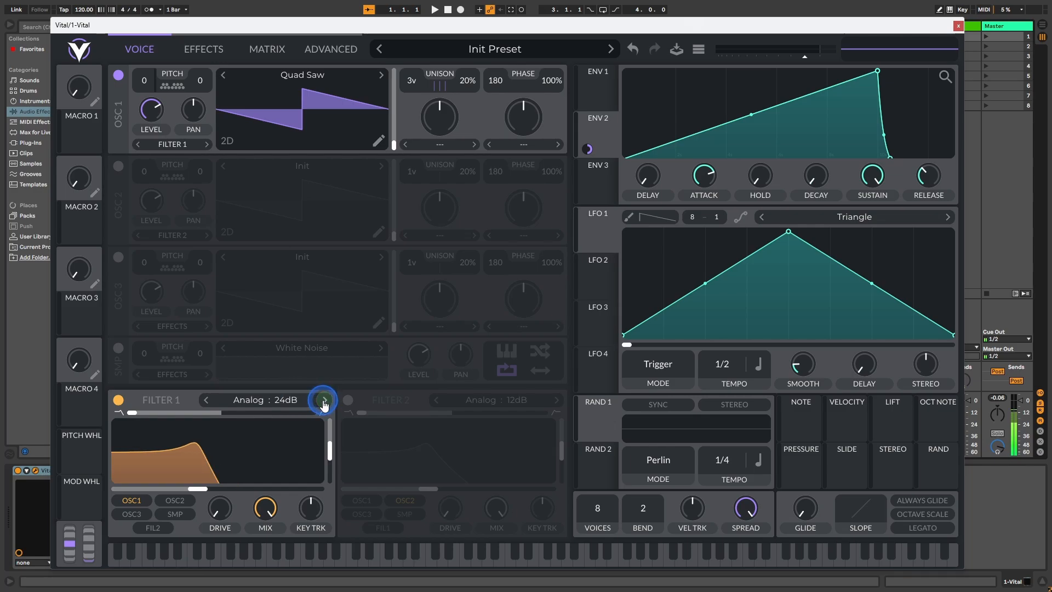
# Step: Set Filter 1's cutoff to 52 semitones
pyautogui.rightClick(202, 490)
pyautogui.click(223, 510)
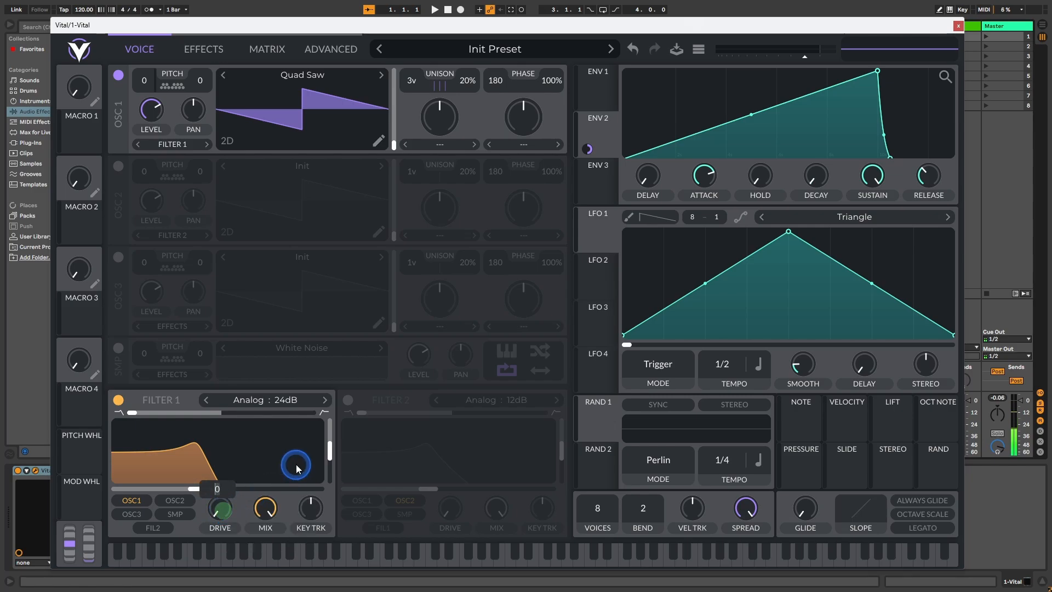
pyautogui.write('52')
pyautogui.press('Return')
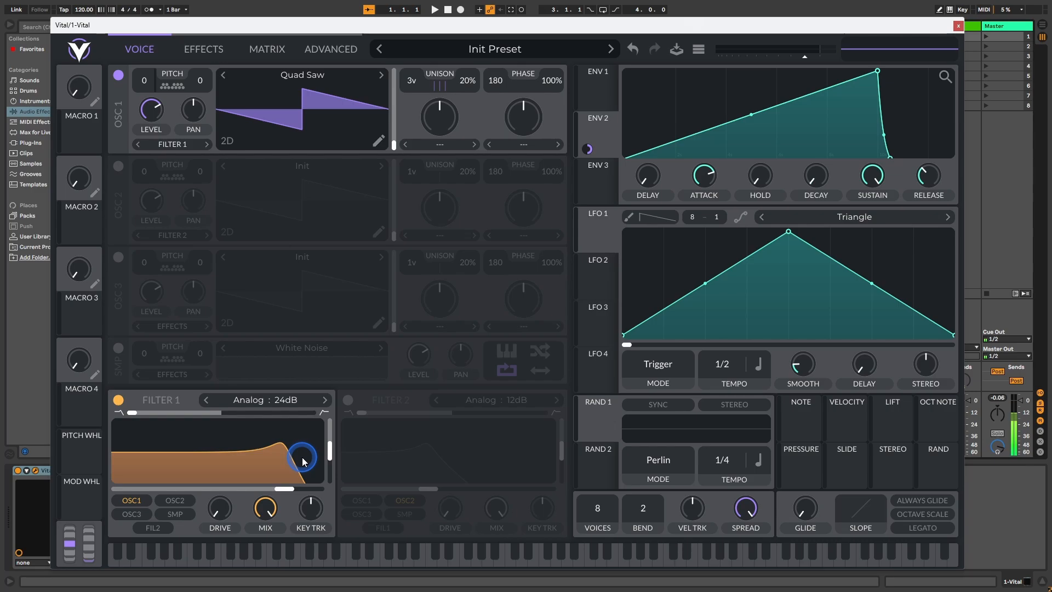
# Step: Set Filter 1's cutoff to 24 semitones
pyautogui.moveTo(283, 489); pyautogui.dragTo(239, 489)
pyautogui.rightClick(240, 488)
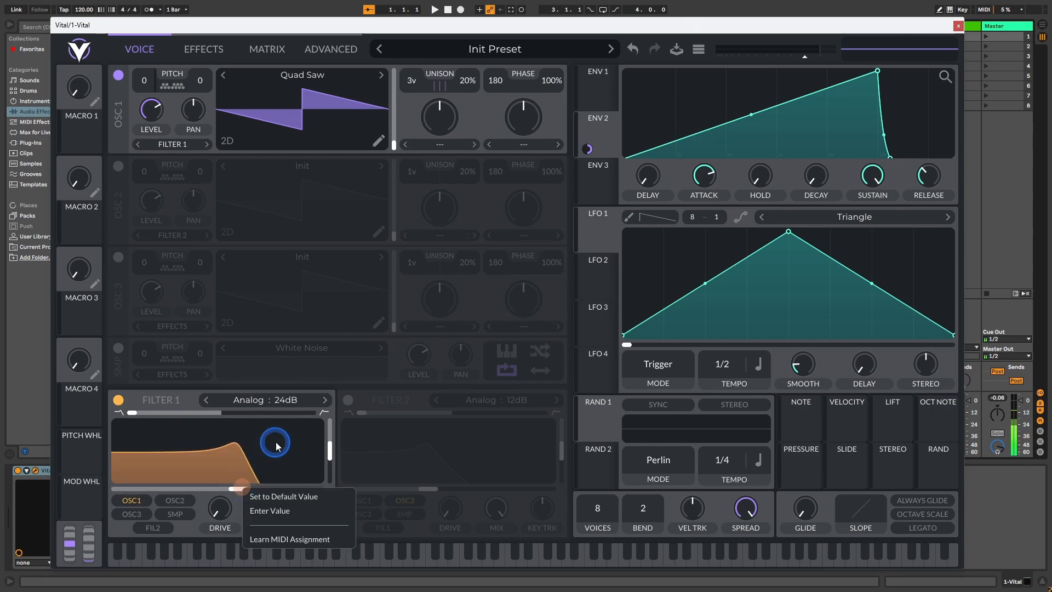
pyautogui.click(282, 512)
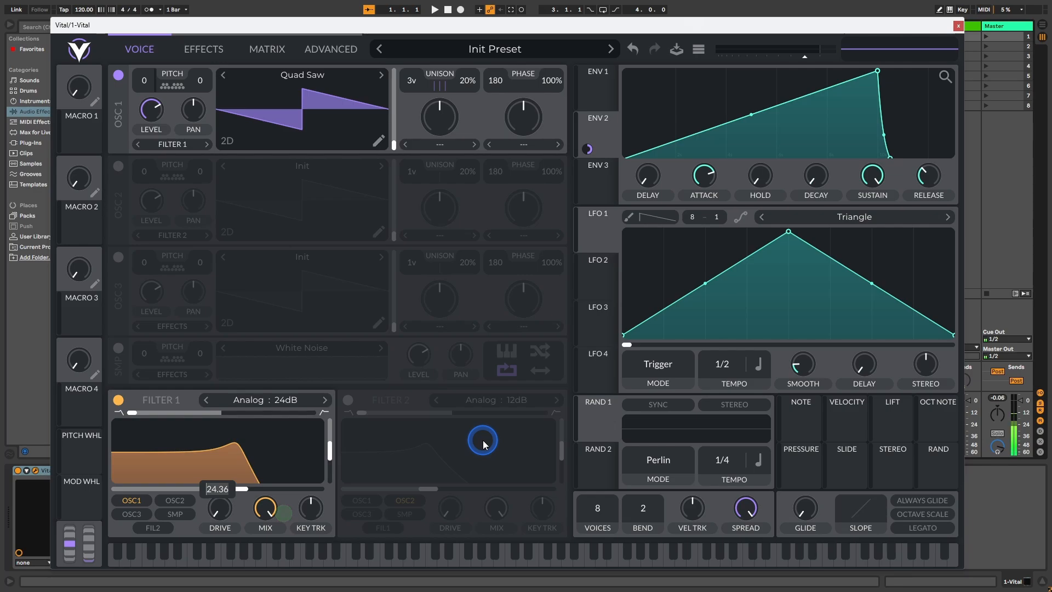
pyautogui.write('24')
pyautogui.press('Return')
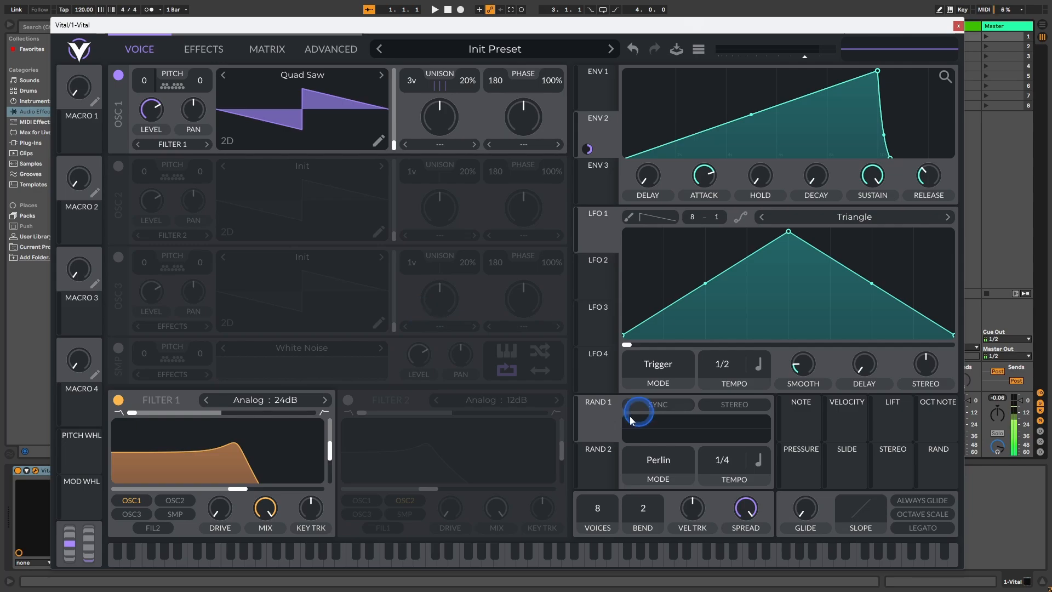
# Step: Lower Filter 1's resonance to its minimum and assign Envelope 2 to modulate the filter's cutoff
pyautogui.moveTo(330, 459); pyautogui.dragTo(329, 449)
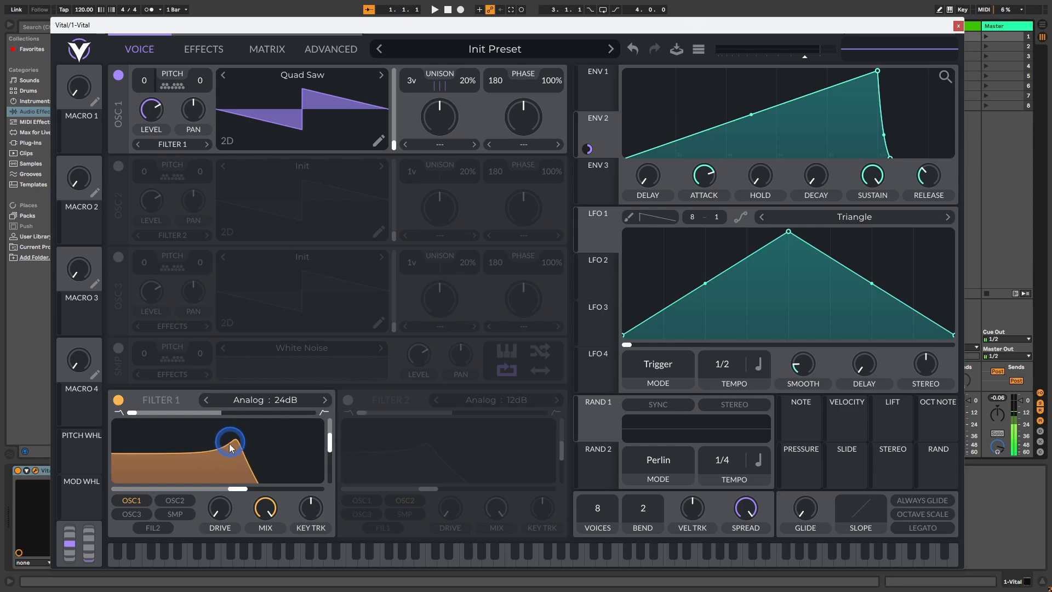
pyautogui.moveTo(328, 441); pyautogui.dragTo(347, 512)
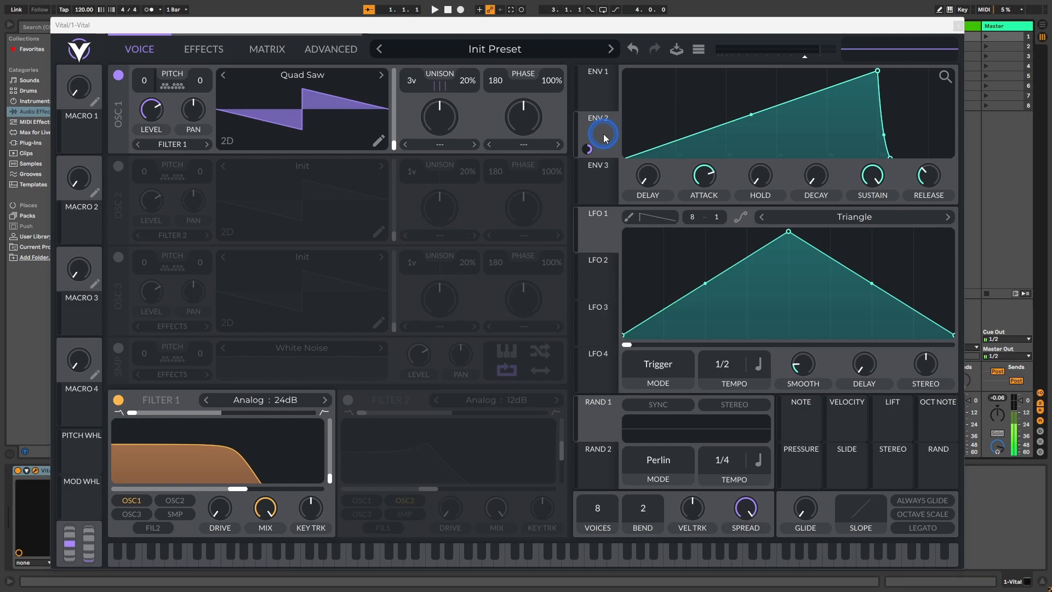
pyautogui.moveTo(605, 137); pyautogui.dragTo(228, 467)
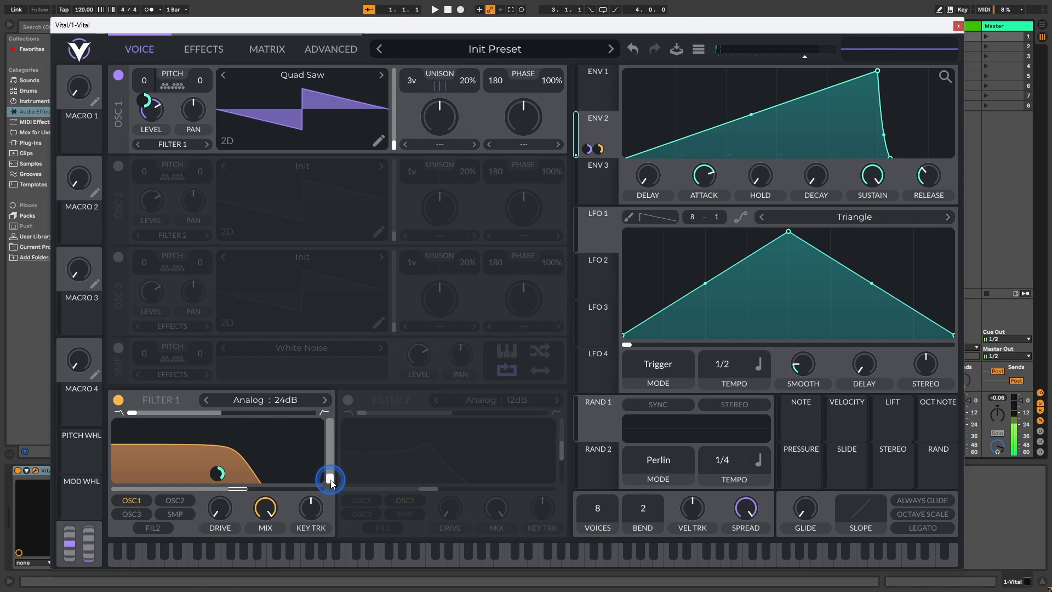
# Step: Assign Envelope 2 to modulate Filter 1's resonance, keeping the base resonance at its minimum
pyautogui.moveTo(330, 480); pyautogui.dragTo(331, 446)
pyautogui.moveTo(334, 453); pyautogui.dragTo(336, 486)
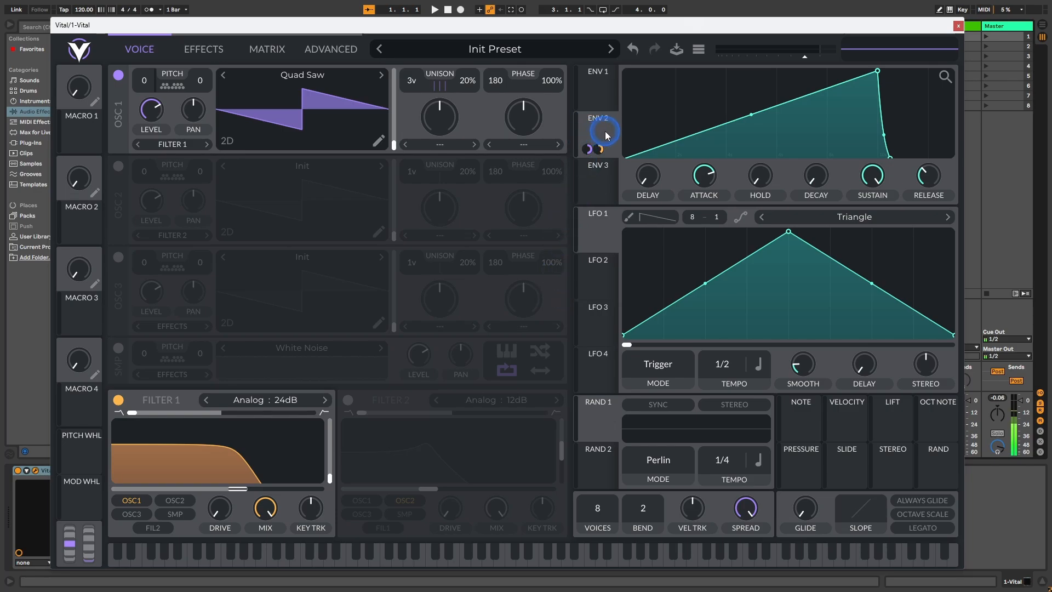
pyautogui.moveTo(604, 130); pyautogui.dragTo(330, 461)
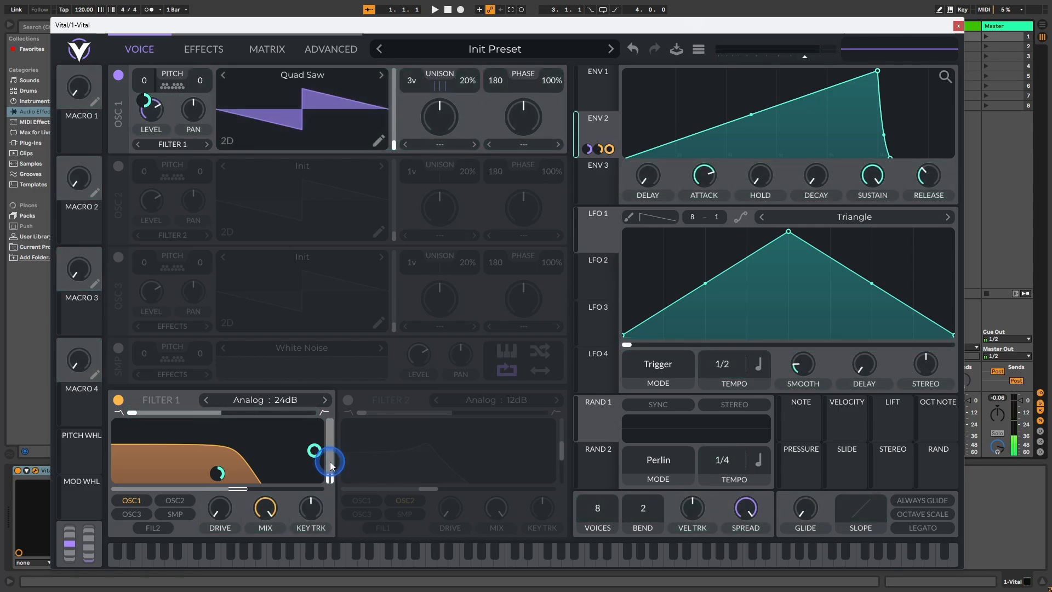
pyautogui.moveTo(317, 451)
pyautogui.moveTo(329, 478)
pyautogui.mouseDown()
pyautogui.moveTo(330, 412)
pyautogui.moveTo(330, 489)
pyautogui.mouseUp()
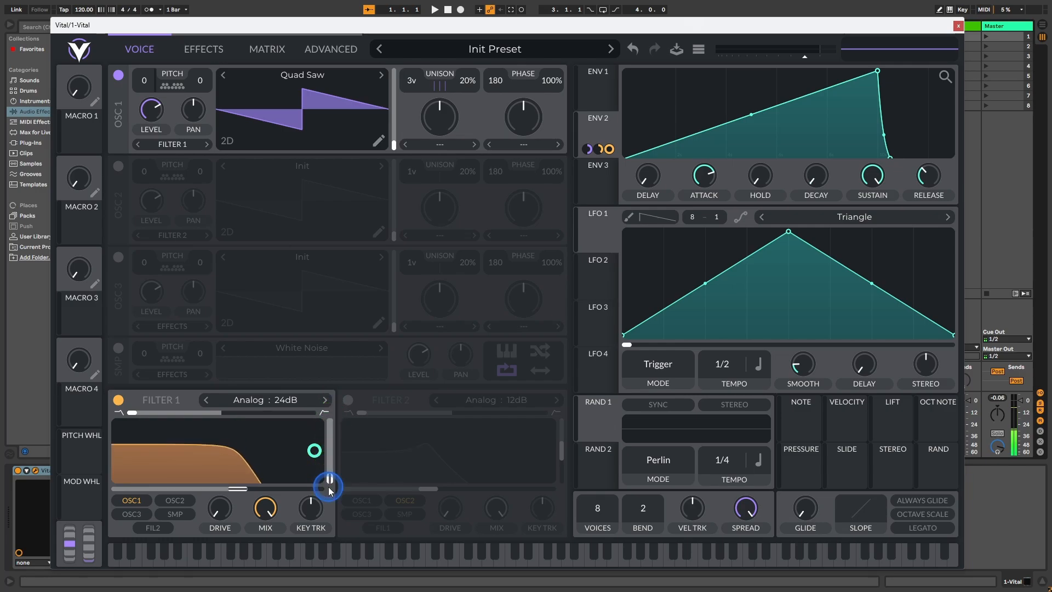
# Step: Set the amount of Envelope 2's modulation on Filter 1's resonance to 0.75
pyautogui.click(313, 451)
pyautogui.rightClick(315, 455)
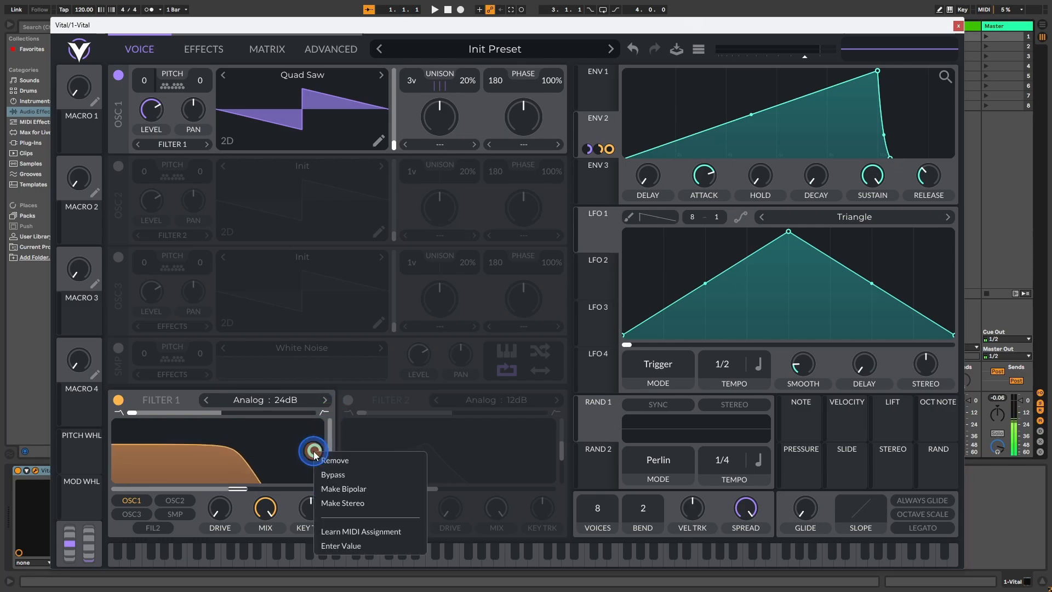
pyautogui.click(346, 546)
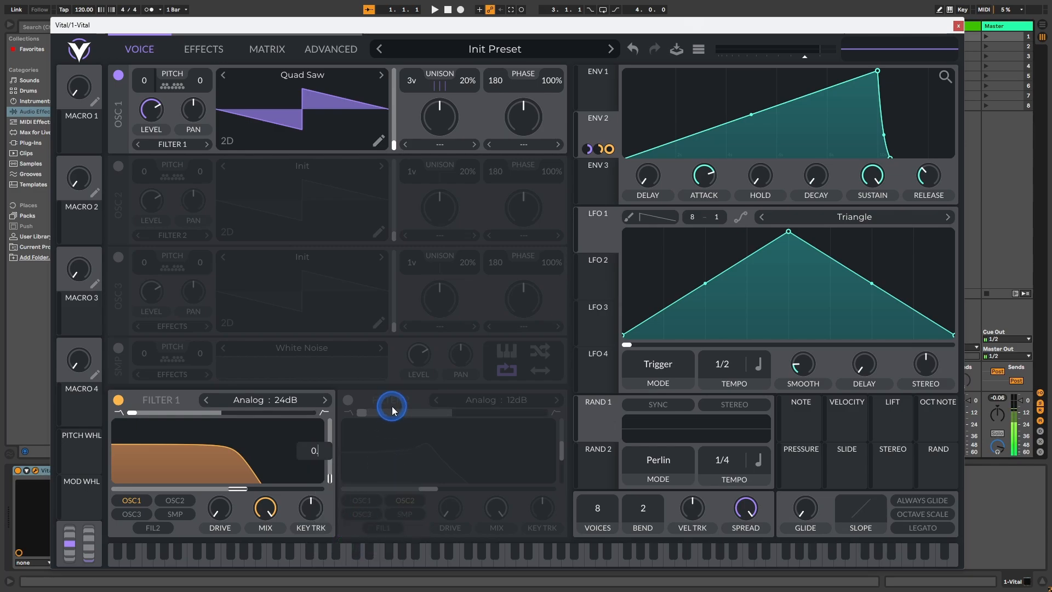
pyautogui.write('0.75')
pyautogui.press('Return')
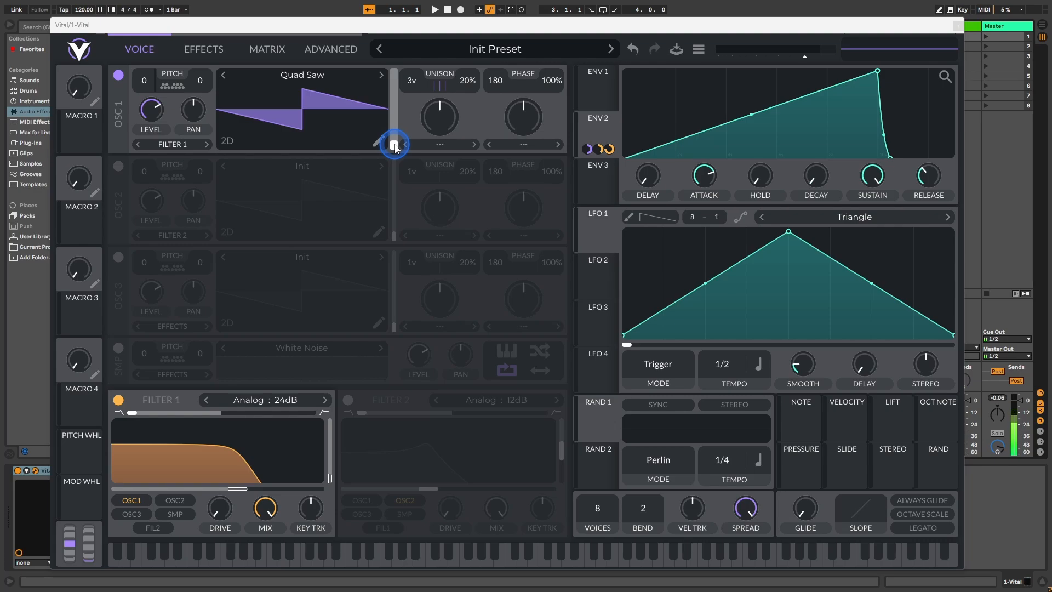
# Step: Assign LFO 1 to modulate the wavetable frame position of Oscillator 1
pyautogui.moveTo(396, 147)
pyautogui.mouseDown()
pyautogui.moveTo(397, 79)
pyautogui.moveTo(395, 146)
pyautogui.mouseUp()
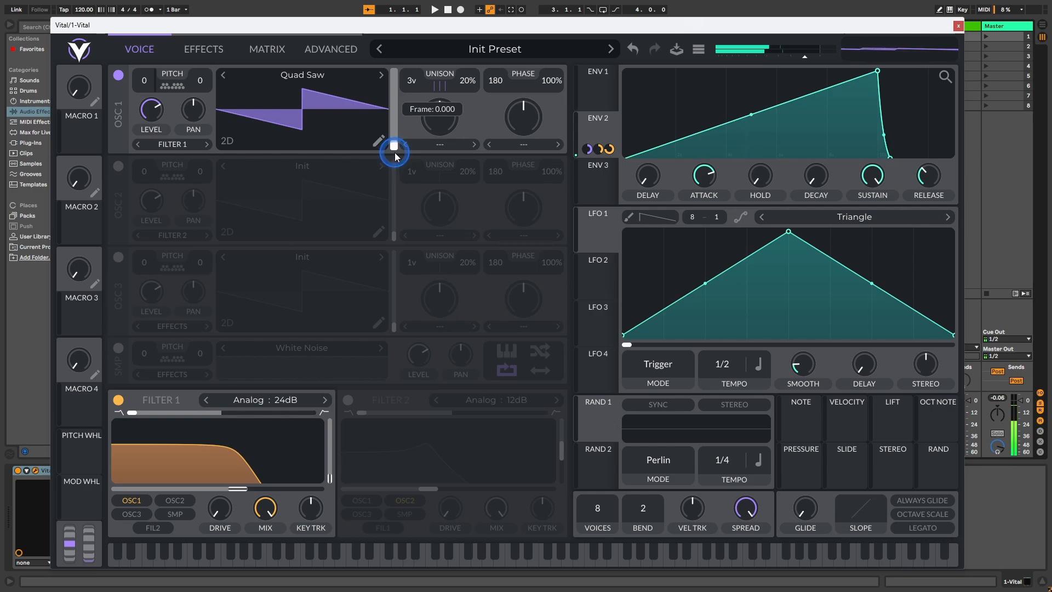
pyautogui.click(687, 115)
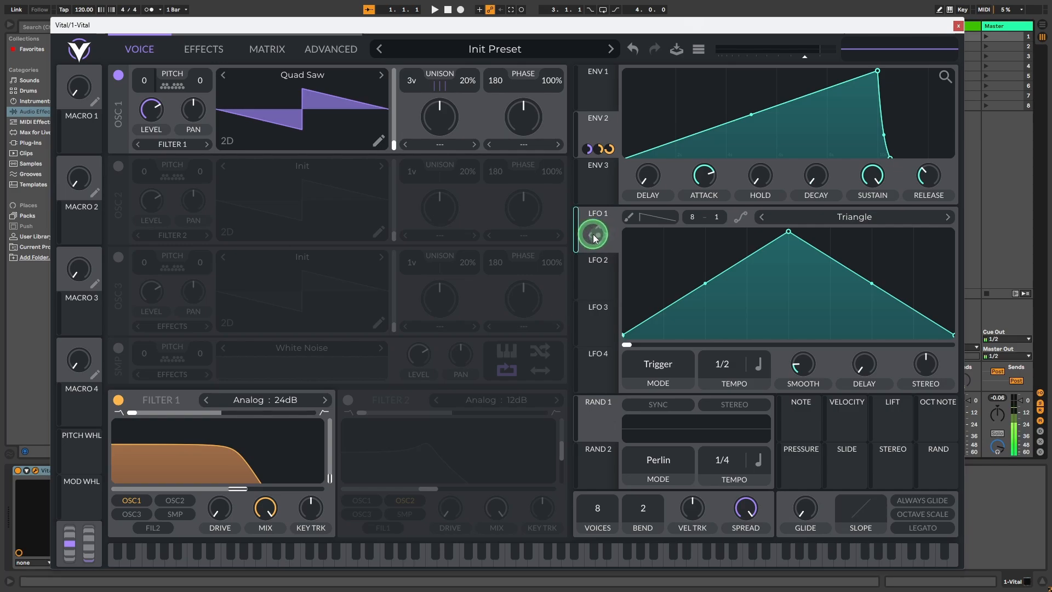
pyautogui.moveTo(596, 235); pyautogui.dragTo(375, 108)
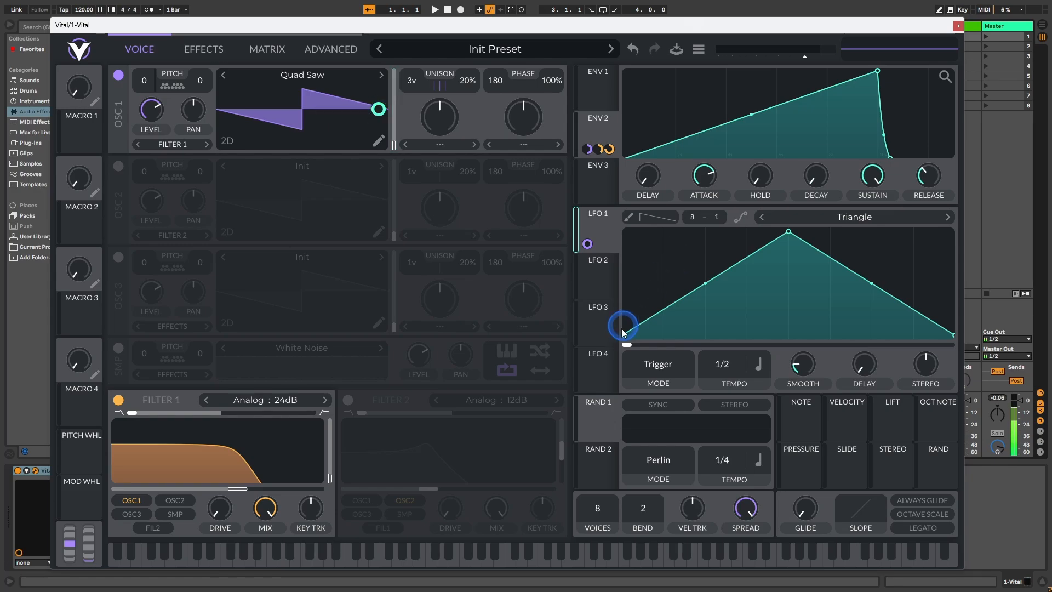
# Step: Change LFO 1's shape to the Sin preset
pyautogui.click(858, 219)
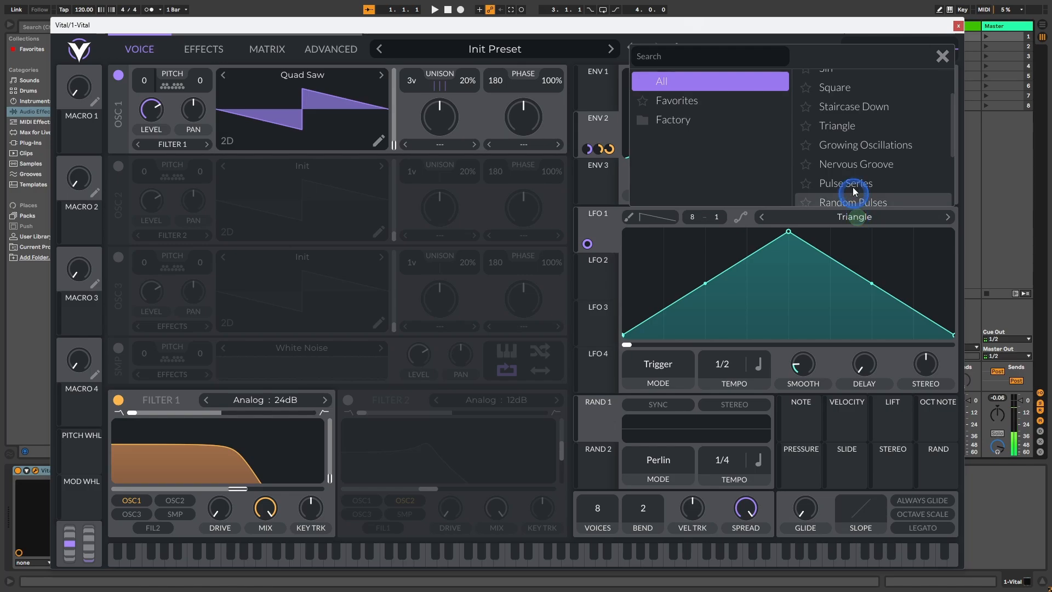
pyautogui.scroll(1, 847, 118)
pyautogui.click(846, 113)
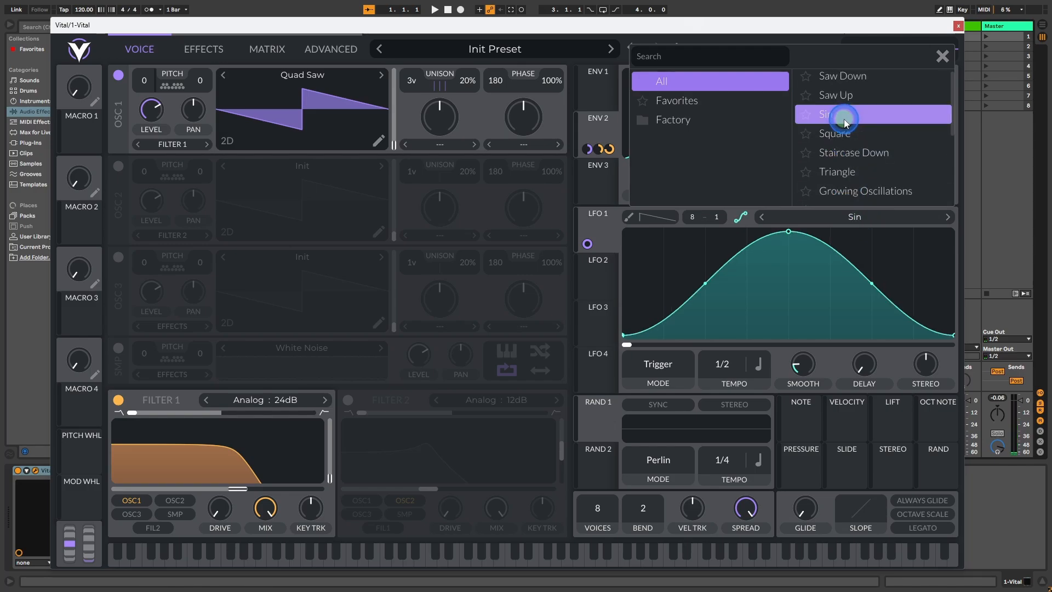
# Step: Switch LFO 1's rate from tempo sync to Seconds, set it to 1 second and close the shape browser
pyautogui.click(758, 364)
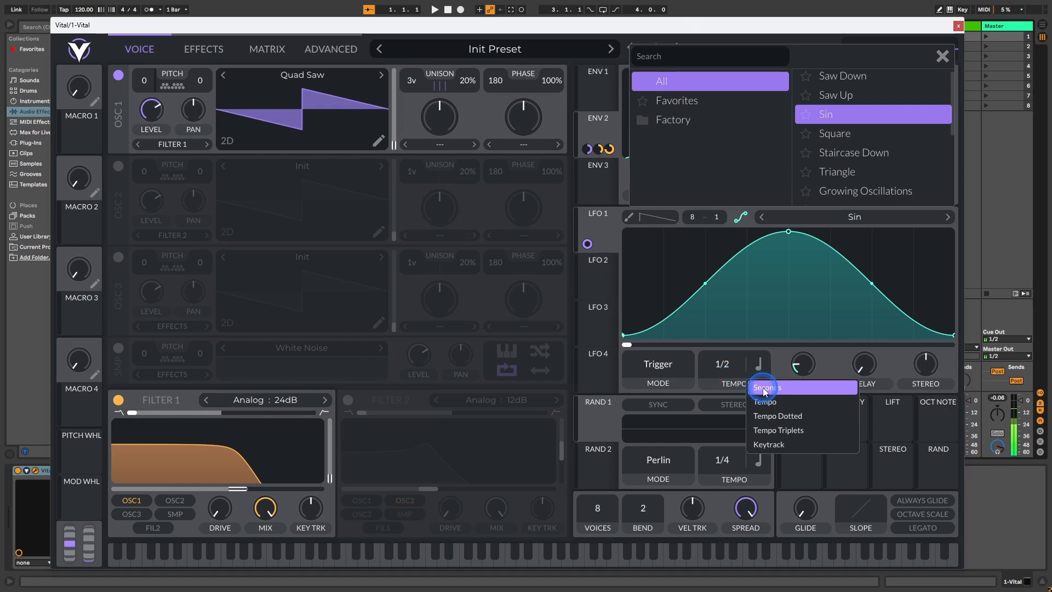
pyautogui.click(763, 387)
pyautogui.rightClick(720, 367)
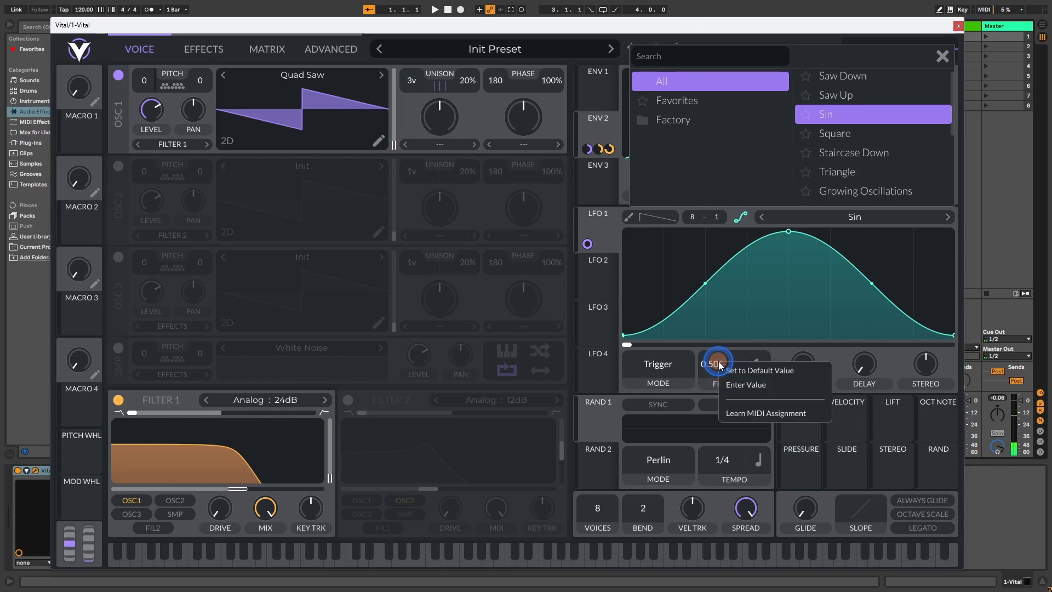
pyautogui.click(734, 384)
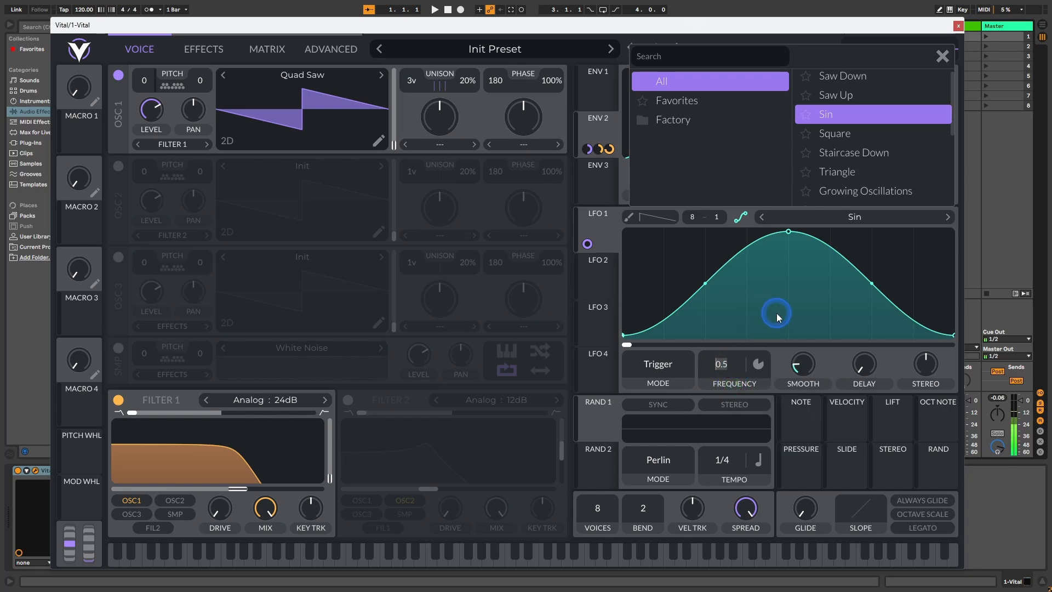
pyautogui.write('1')
pyautogui.press('Return')
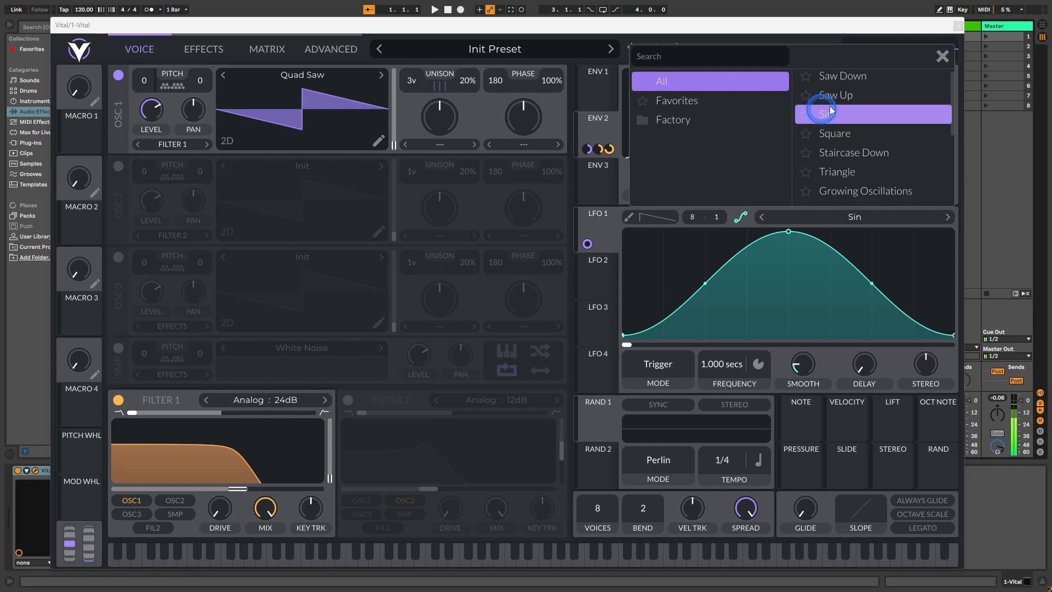
pyautogui.click(942, 56)
# Step: Assign Envelope 2 to modulate LFO 1's frequency with an amount of 0.2
pyautogui.click(721, 366)
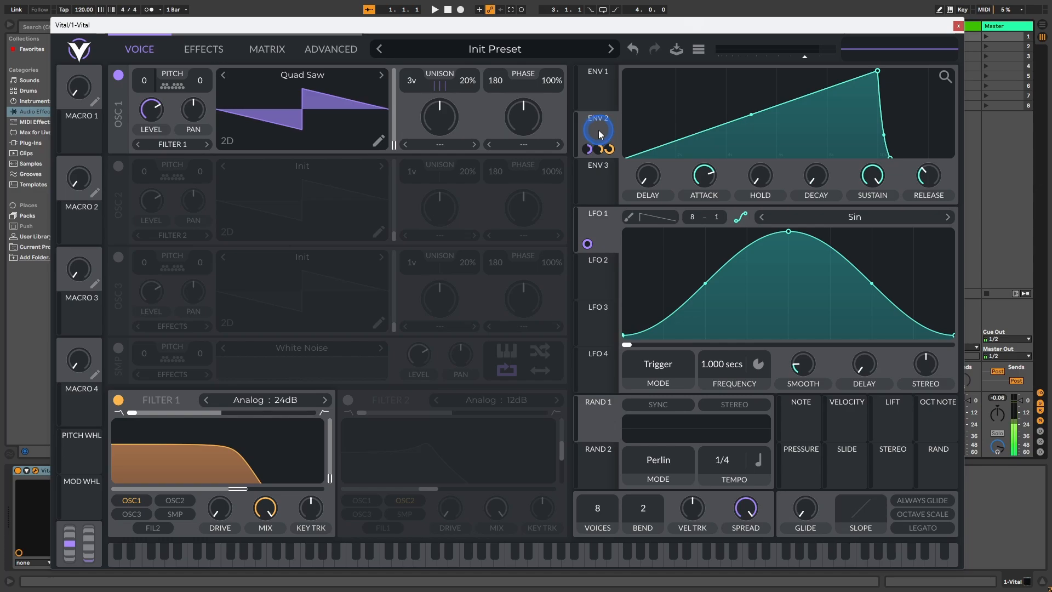
pyautogui.moveTo(598, 130); pyautogui.dragTo(724, 368)
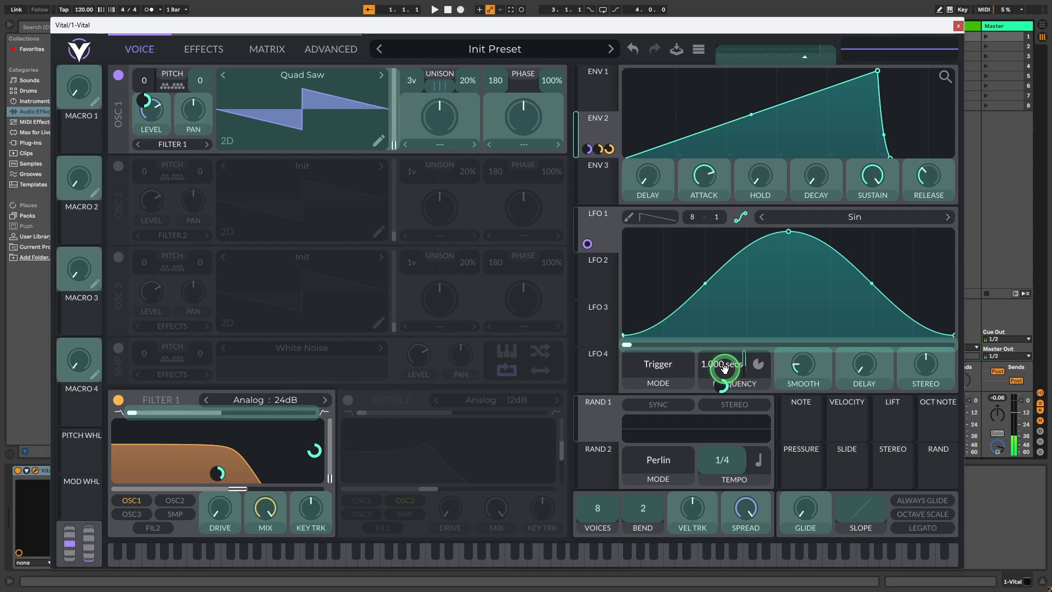
pyautogui.moveTo(725, 368); pyautogui.dragTo(723, 373)
pyautogui.rightClick(722, 387)
pyautogui.click(751, 481)
pyautogui.write('0.2')
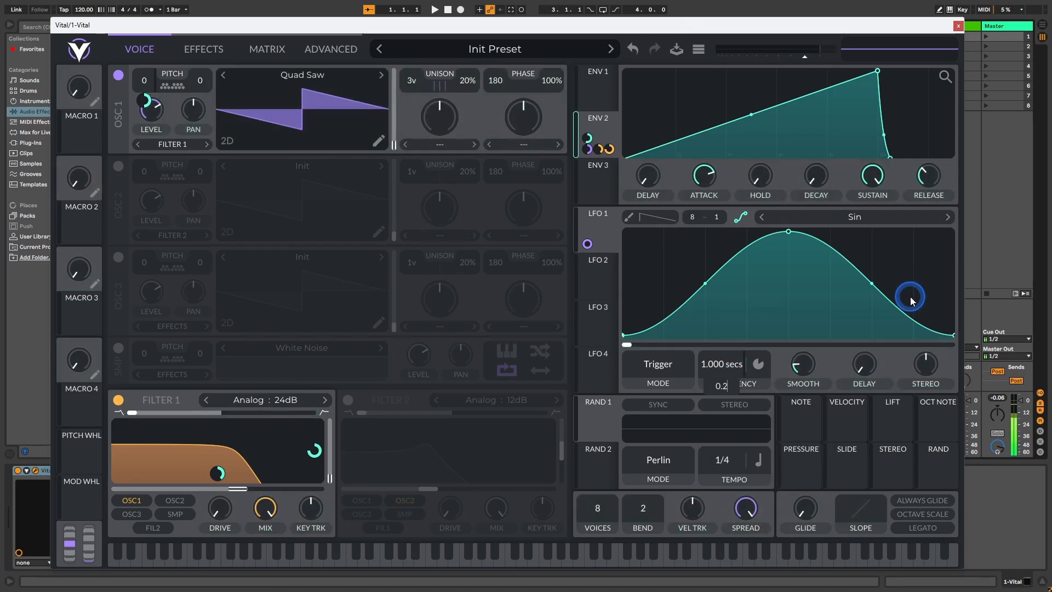
pyautogui.press('Return')
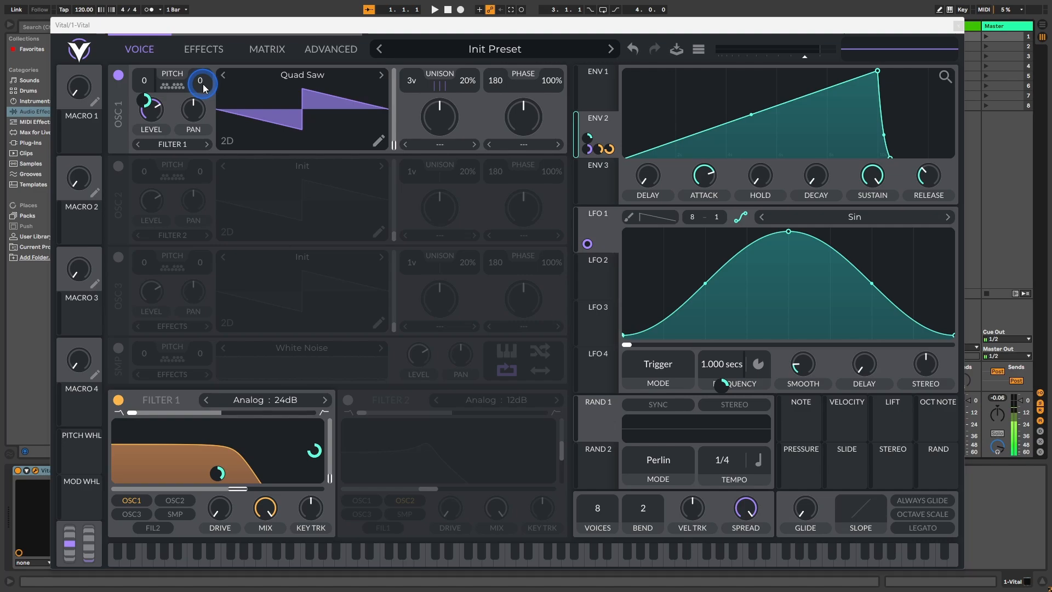
# Step: Assign LFO 2 to modulate Oscillator 1's fine pitch with an amount of 0.25
pyautogui.click(610, 267)
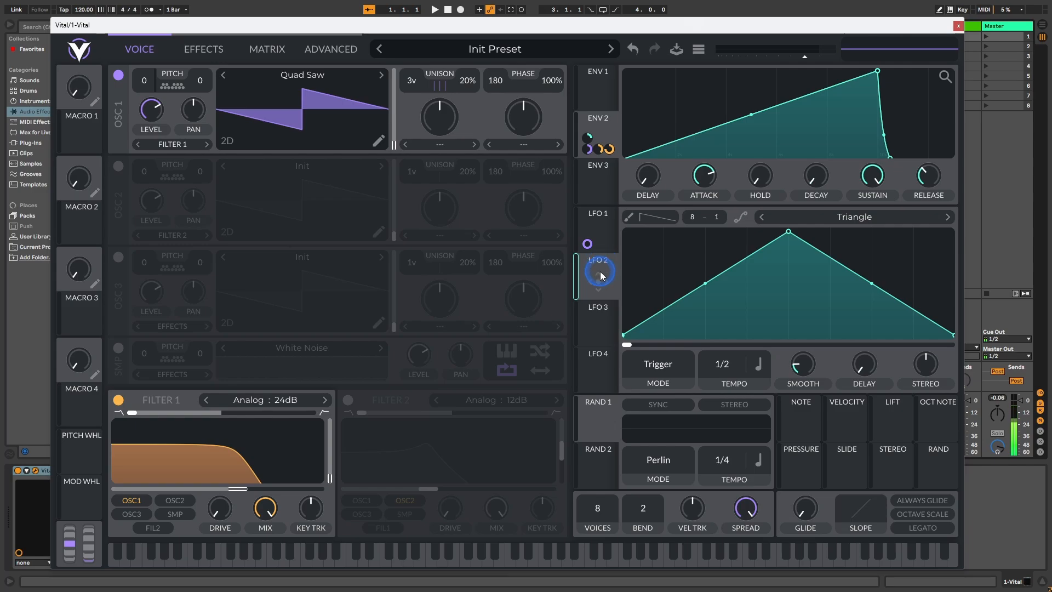
pyautogui.moveTo(583, 281); pyautogui.dragTo(200, 82)
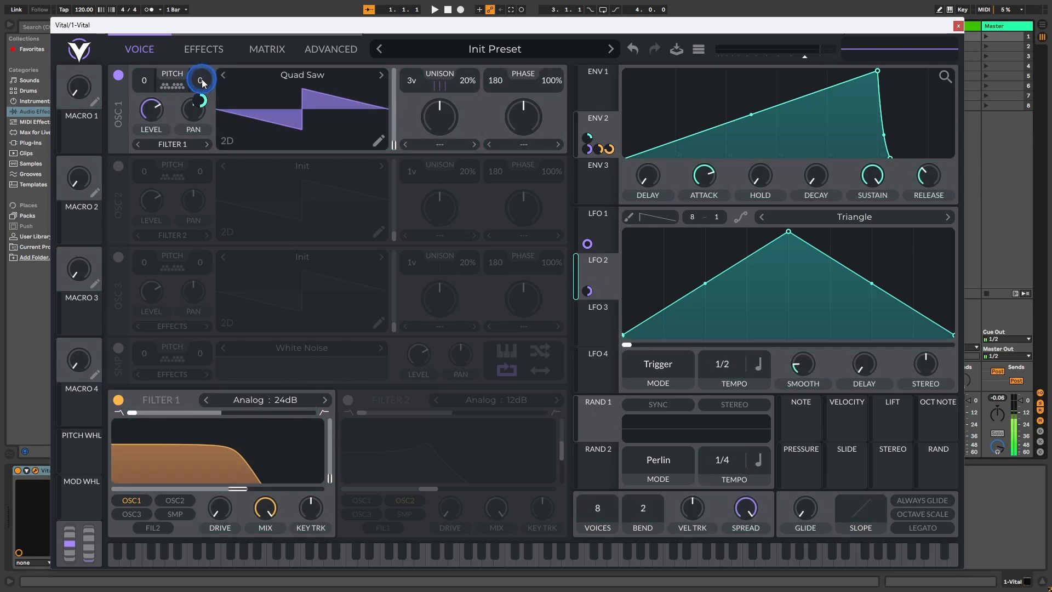
pyautogui.moveTo(202, 100)
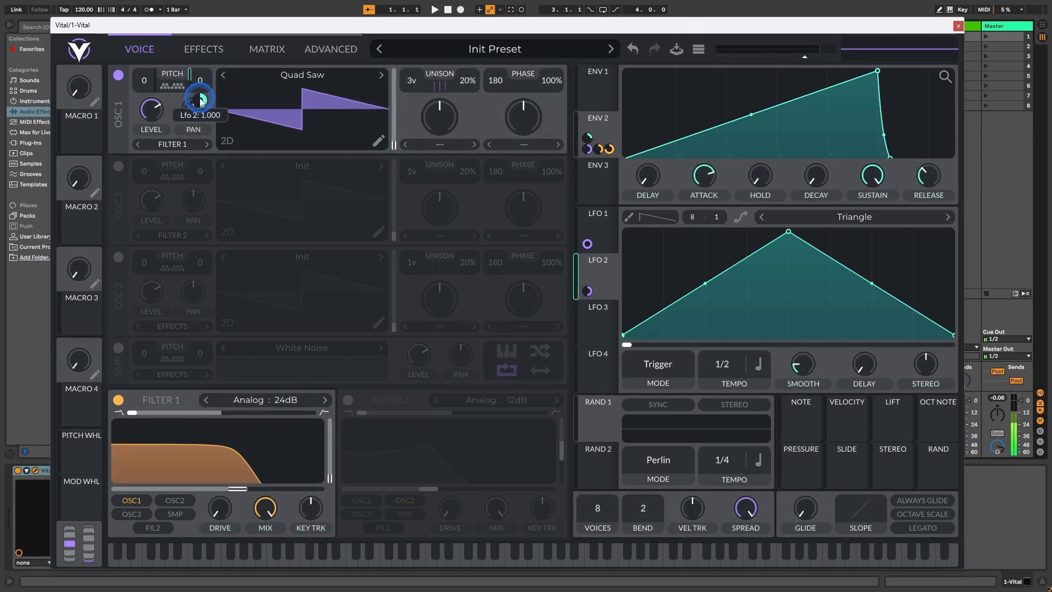
pyautogui.rightClick(202, 100)
pyautogui.click(242, 189)
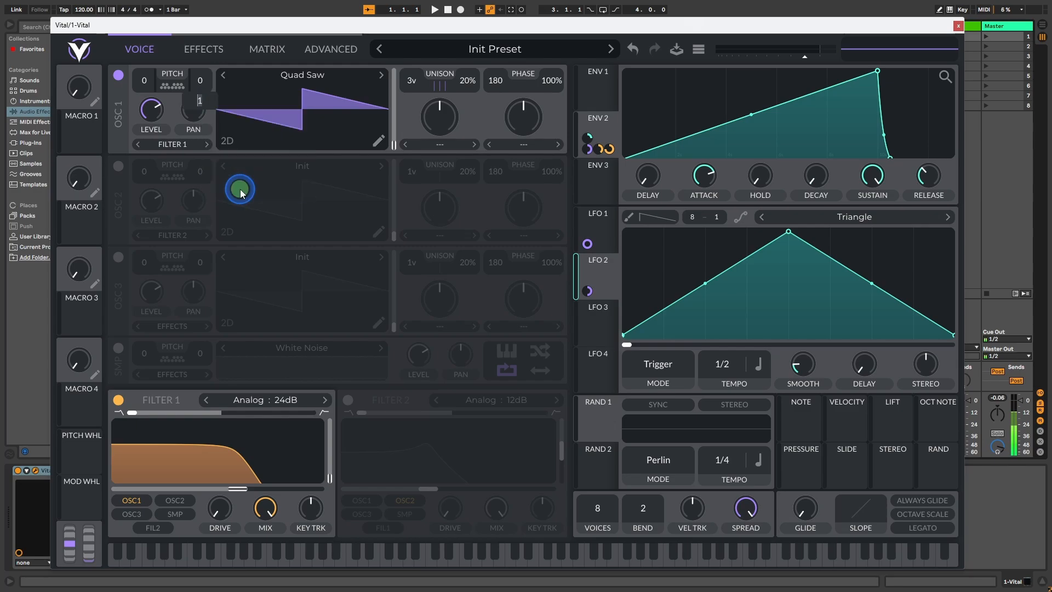
pyautogui.write('0.25')
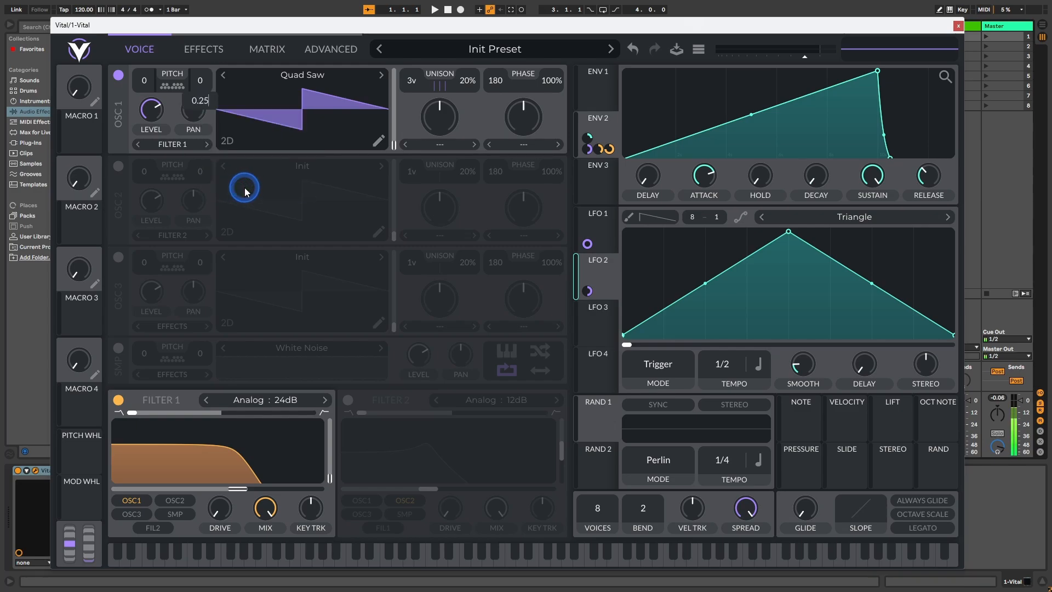
pyautogui.press('Return')
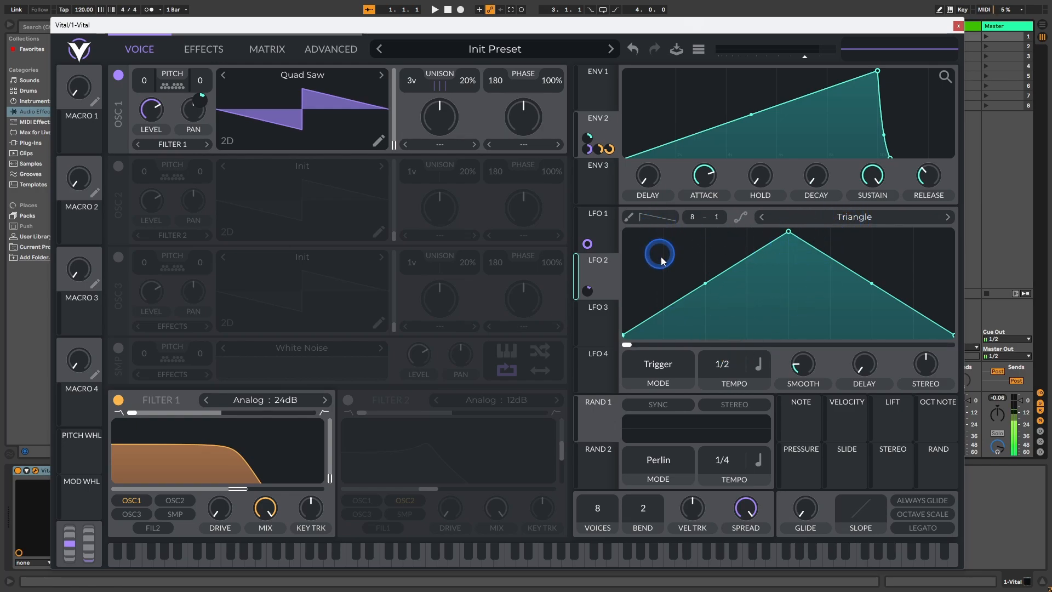
# Step: Change LFO 2's shape to the Growing Oscillations preset and close the shape browser
pyautogui.click(854, 218)
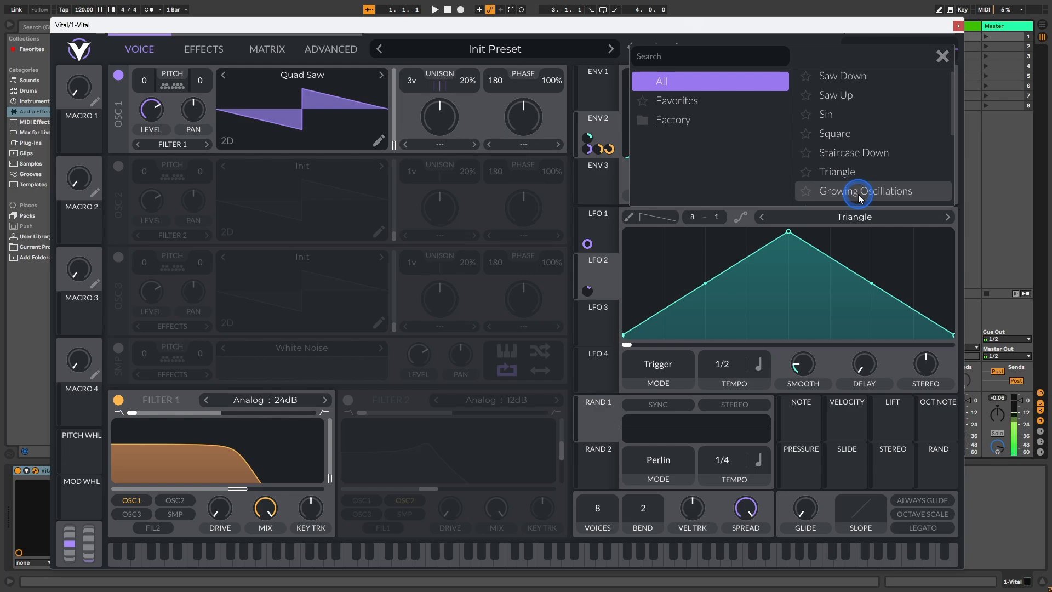
pyautogui.click(860, 192)
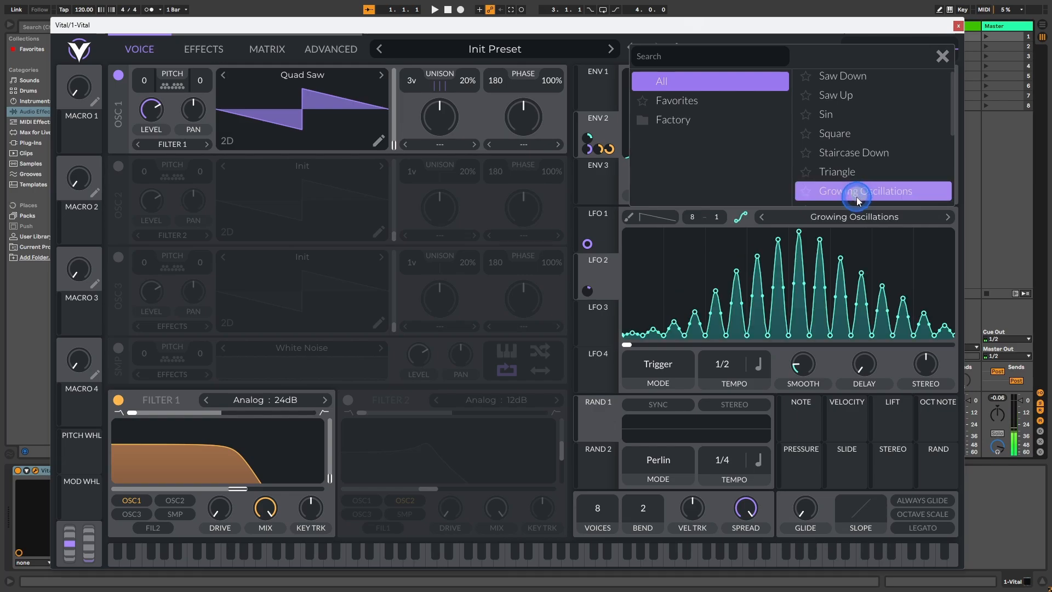
pyautogui.click(941, 58)
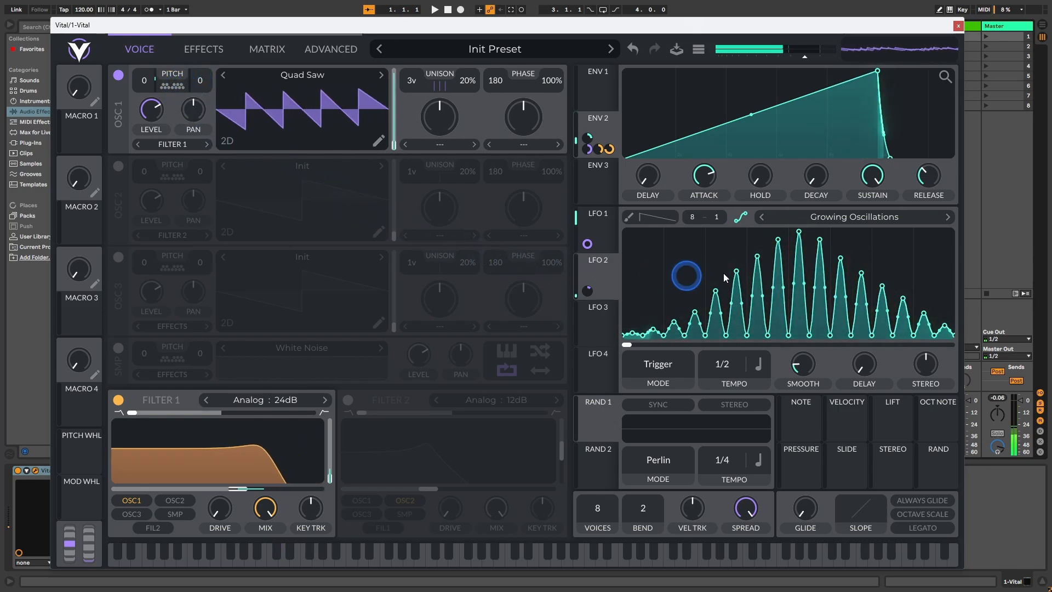
# Step: Switch LFO 2's rate from tempo sync to Seconds and set it to 1 second
pyautogui.click(761, 366)
pyautogui.click(764, 387)
pyautogui.rightClick(717, 364)
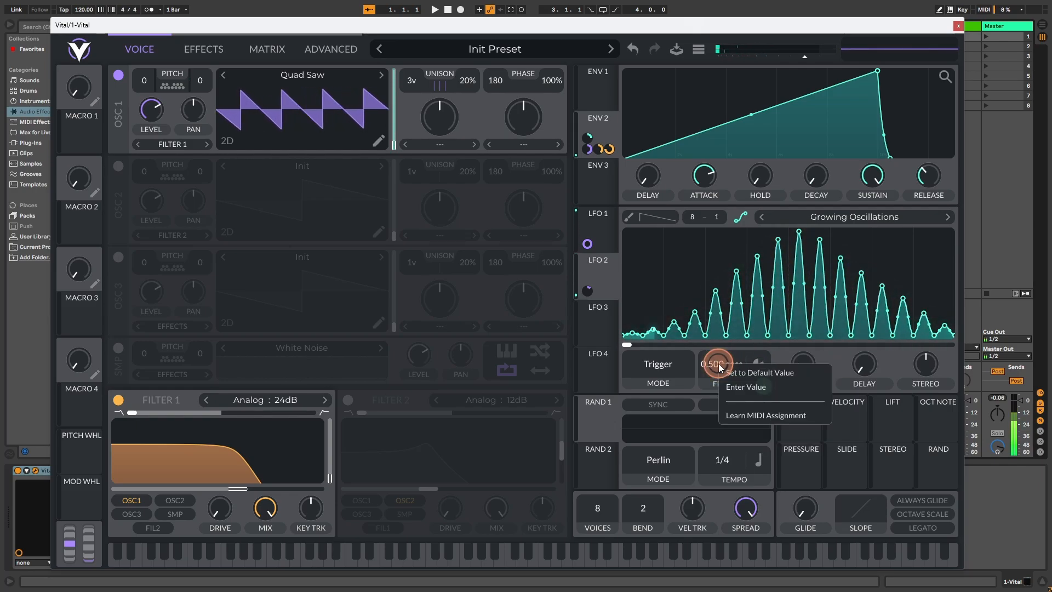
pyautogui.click(742, 386)
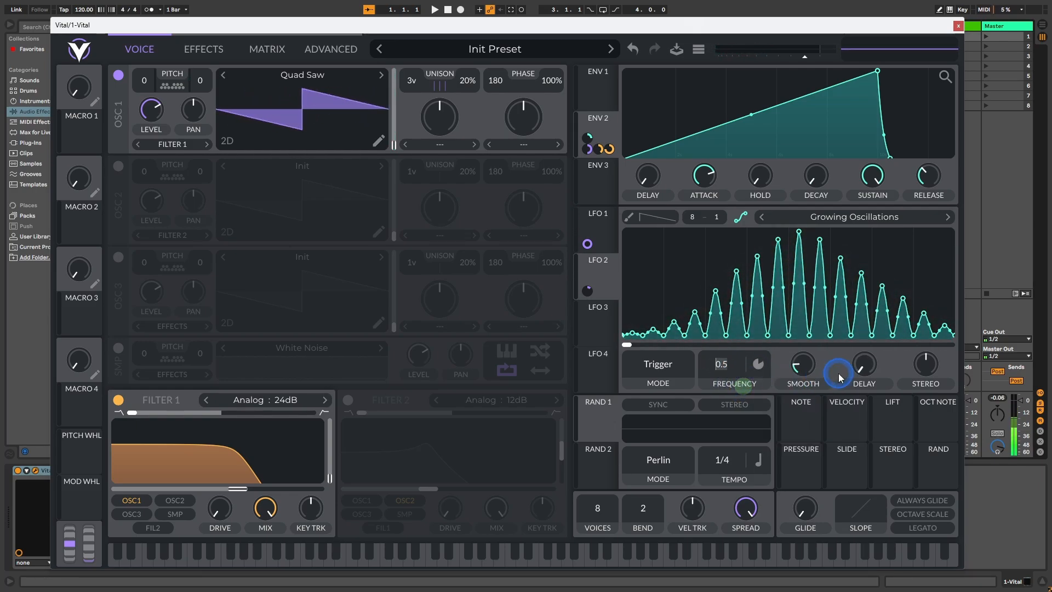
pyautogui.write('1')
pyautogui.press('Return')
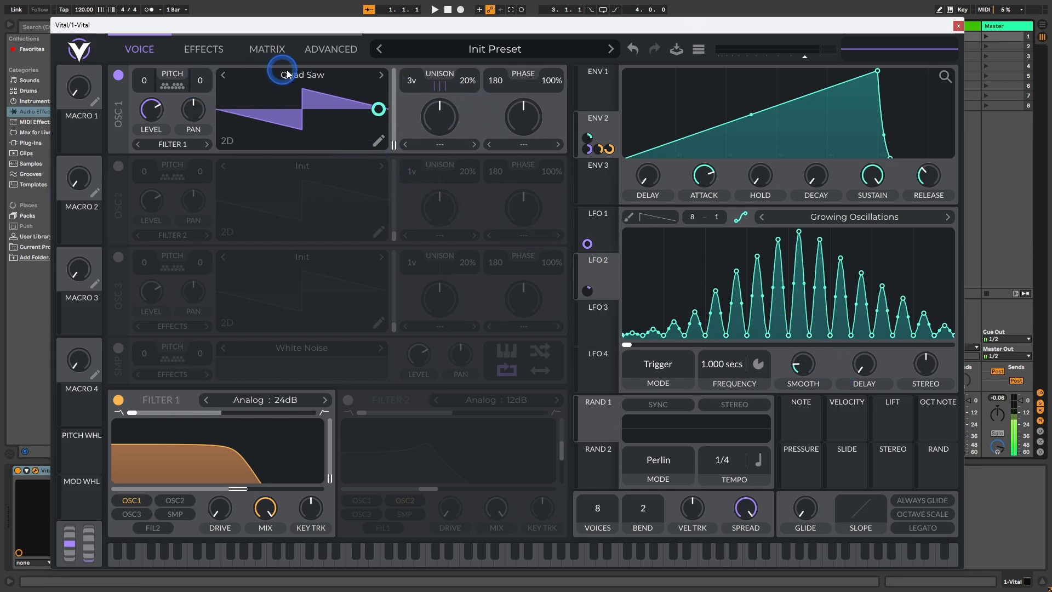
# Step: Make LFO 2's modulation of Oscillator 1's fine pitch bipolar
pyautogui.doubleClick(198, 79)
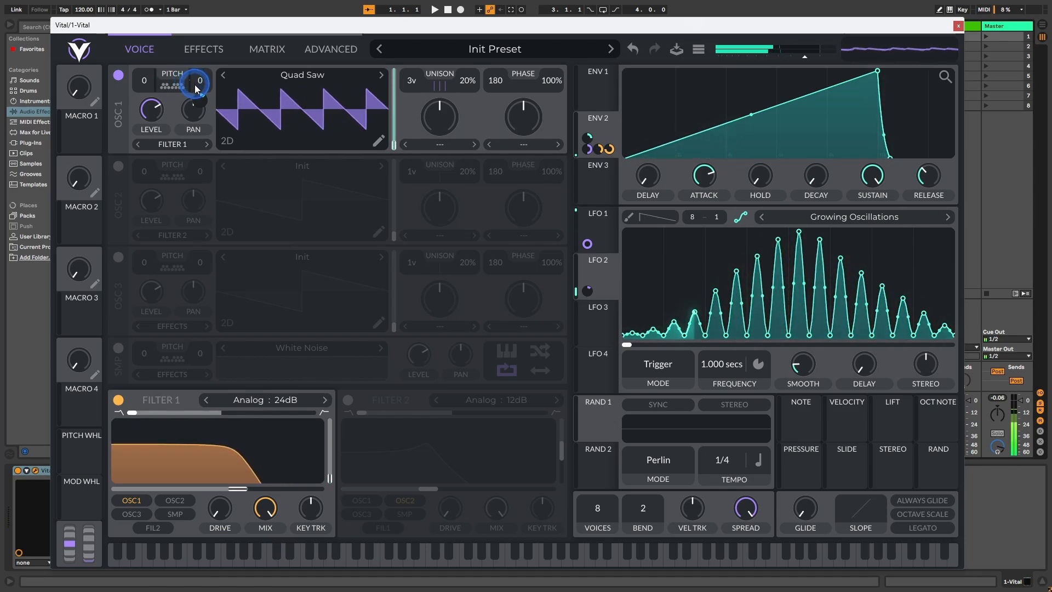
pyautogui.moveTo(200, 99)
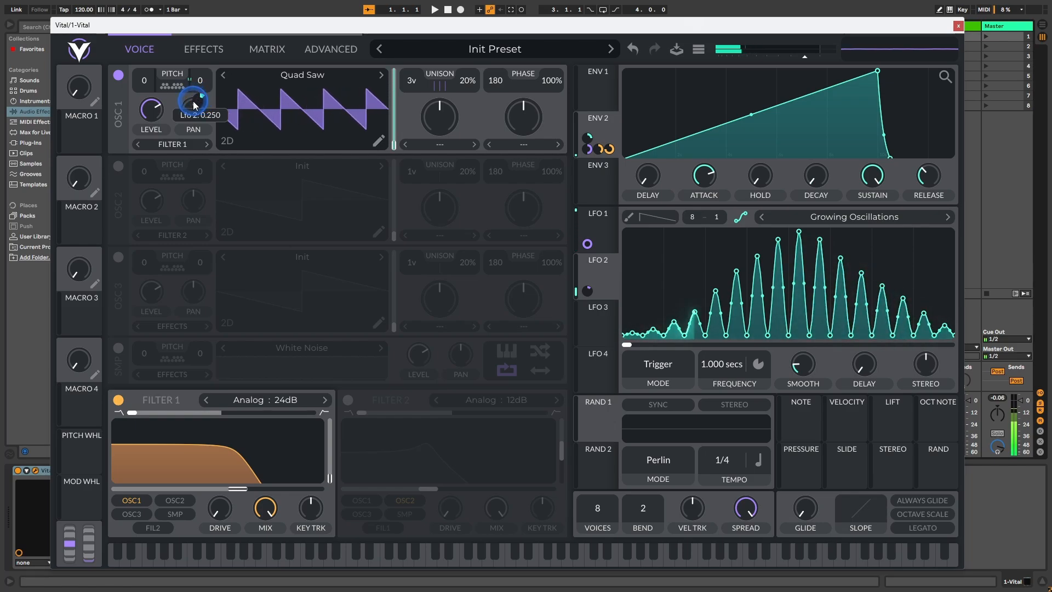
pyautogui.rightClick(201, 103)
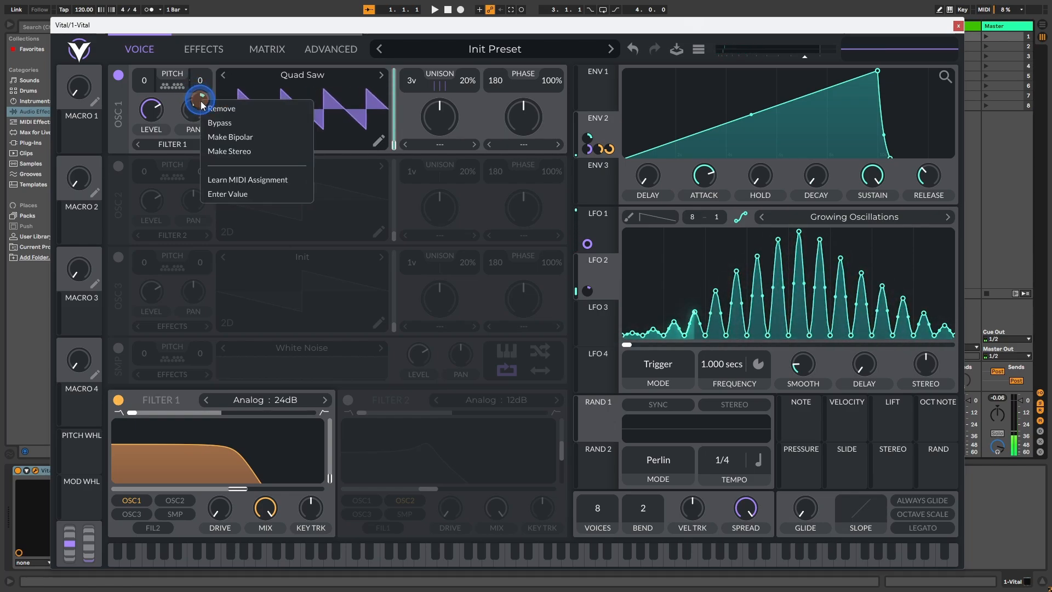
pyautogui.click(232, 138)
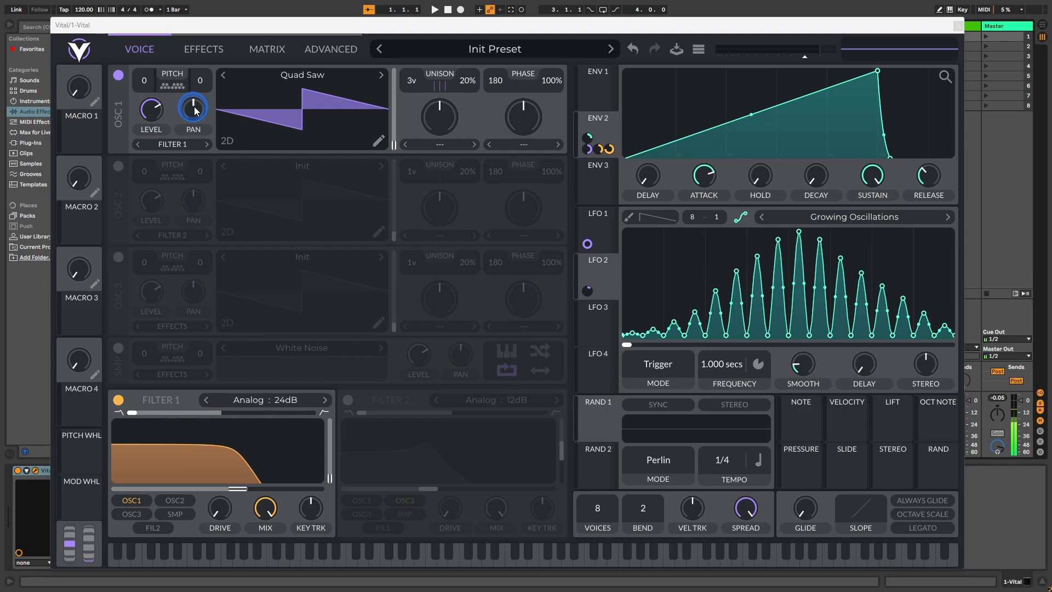
# Step: Assign LFO 3 to modulate Oscillator 1's pan with an amount of 1.000 and make the modulation bipolar
pyautogui.click(610, 324)
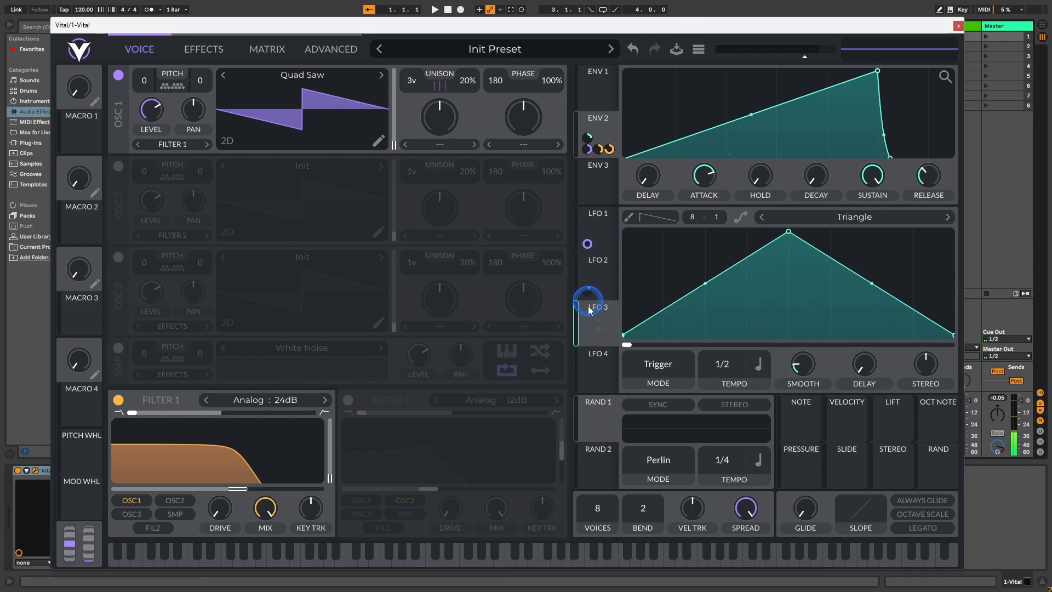
pyautogui.moveTo(599, 328); pyautogui.dragTo(197, 114)
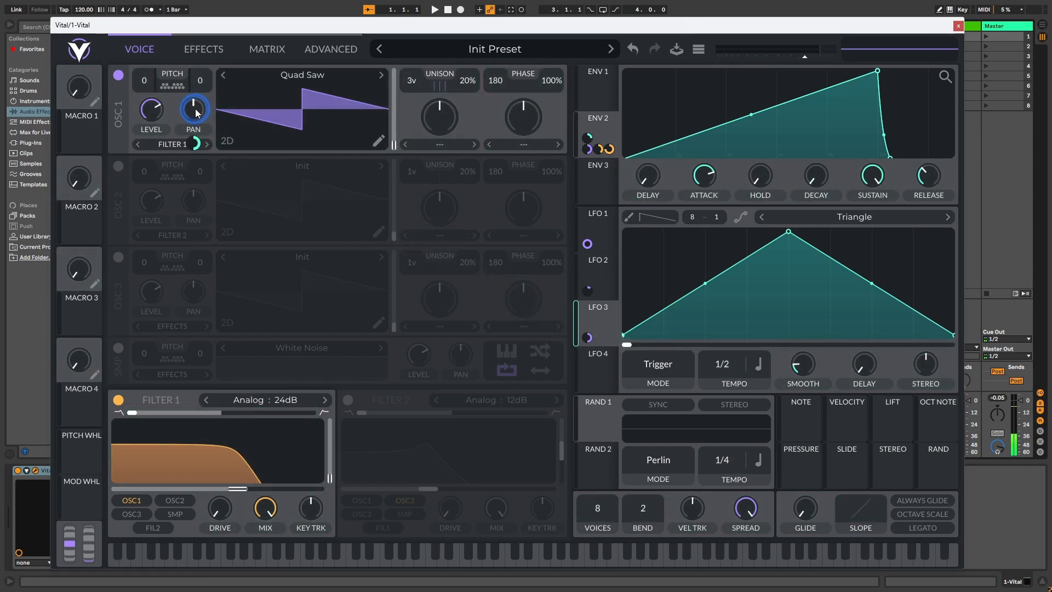
pyautogui.rightClick(195, 142)
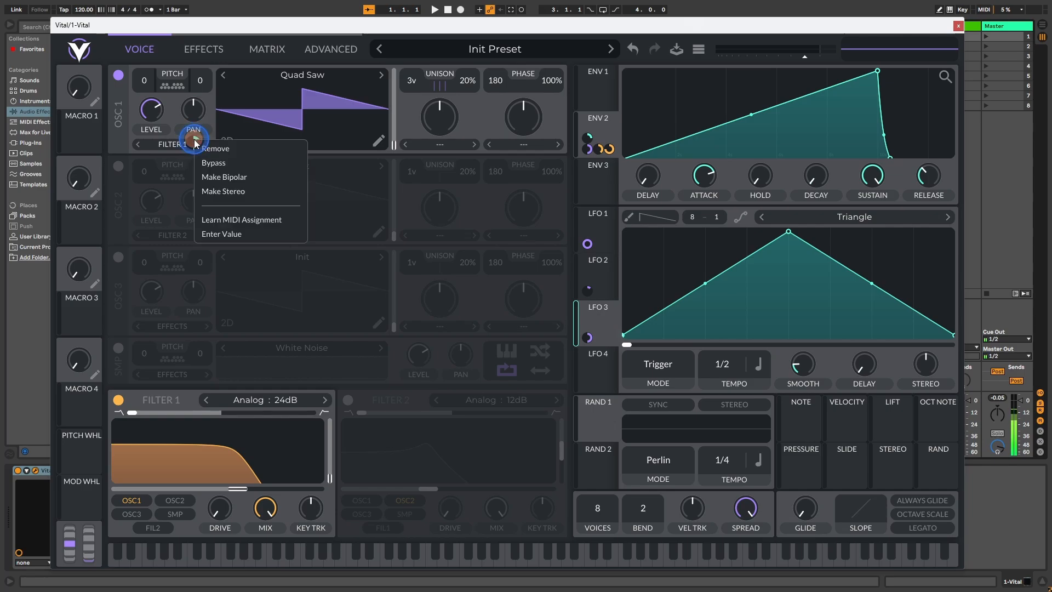
pyautogui.click(222, 175)
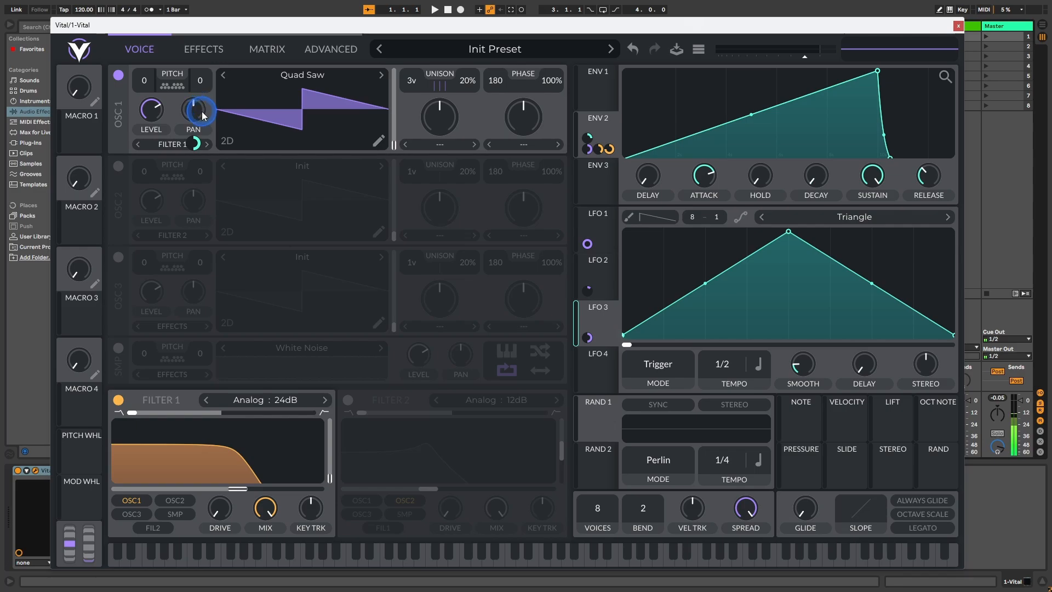
# Step: Change LFO 3's shape to the Split Gate preset
pyautogui.click(865, 219)
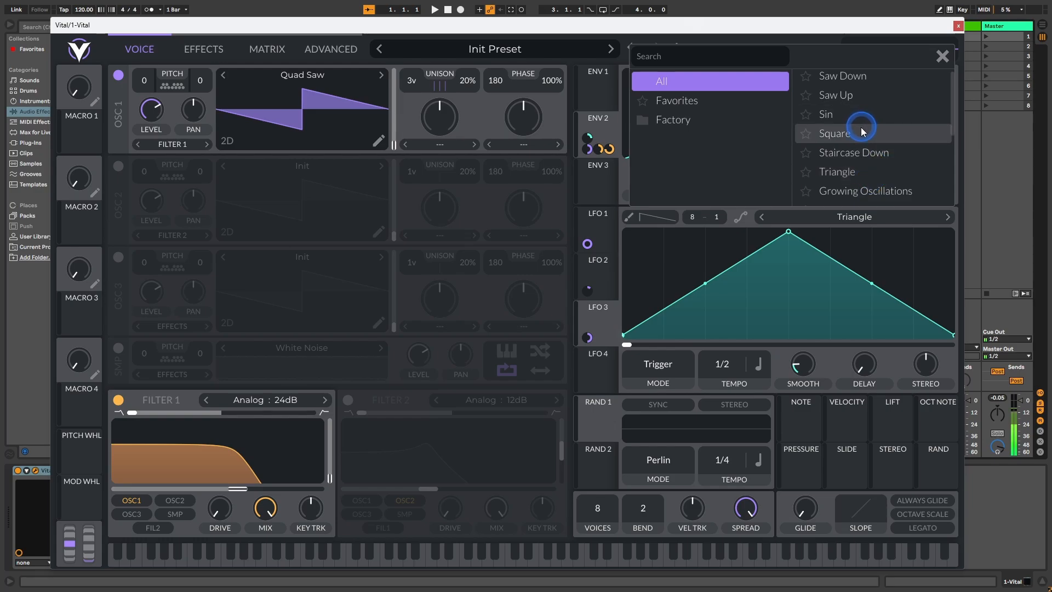
pyautogui.scroll(-3, 860, 137)
pyautogui.scroll(-3, 860, 137)
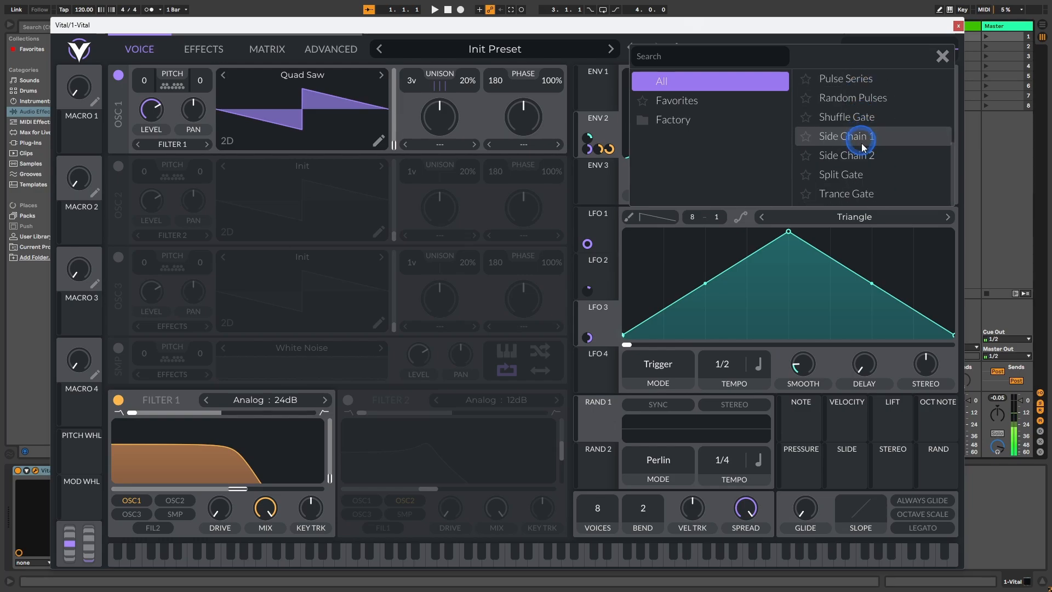
pyautogui.click(853, 174)
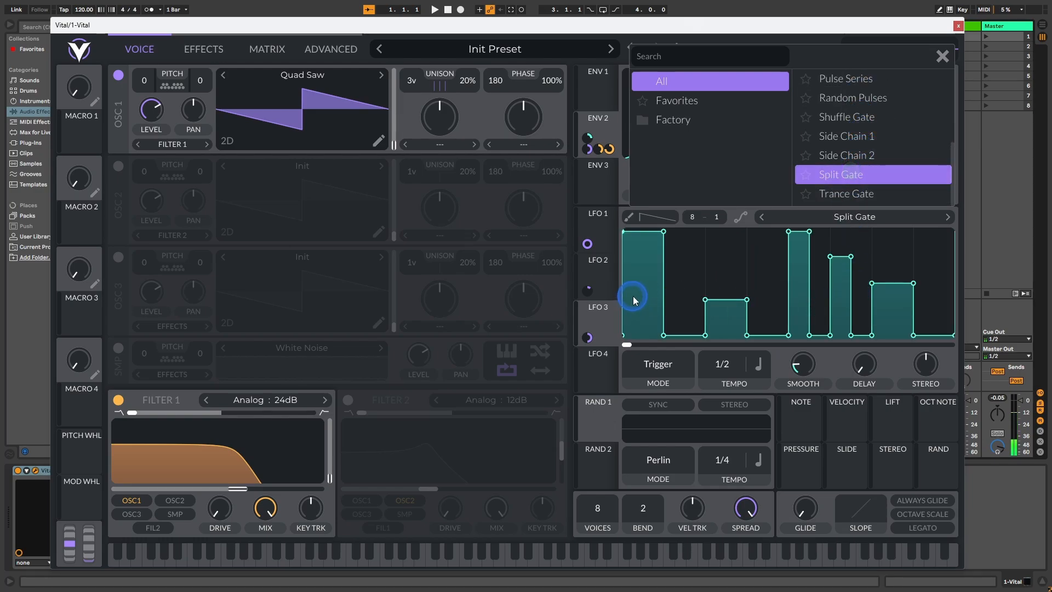
# Step: Switch LFO 3's rate from tempo sync to Seconds and set it to 3 seconds
pyautogui.click(765, 372)
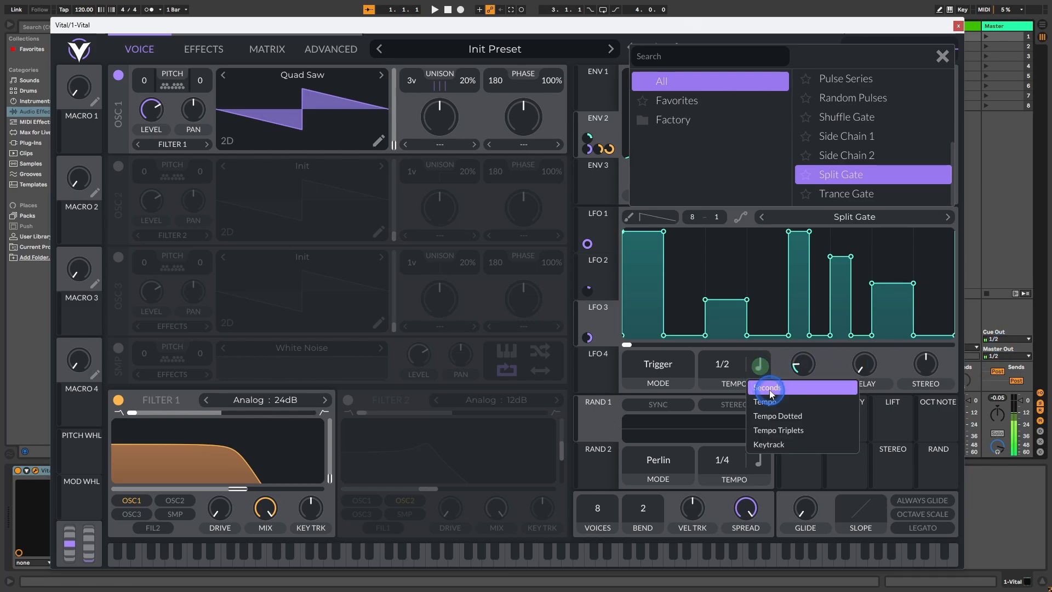
pyautogui.click(756, 382)
pyautogui.rightClick(728, 366)
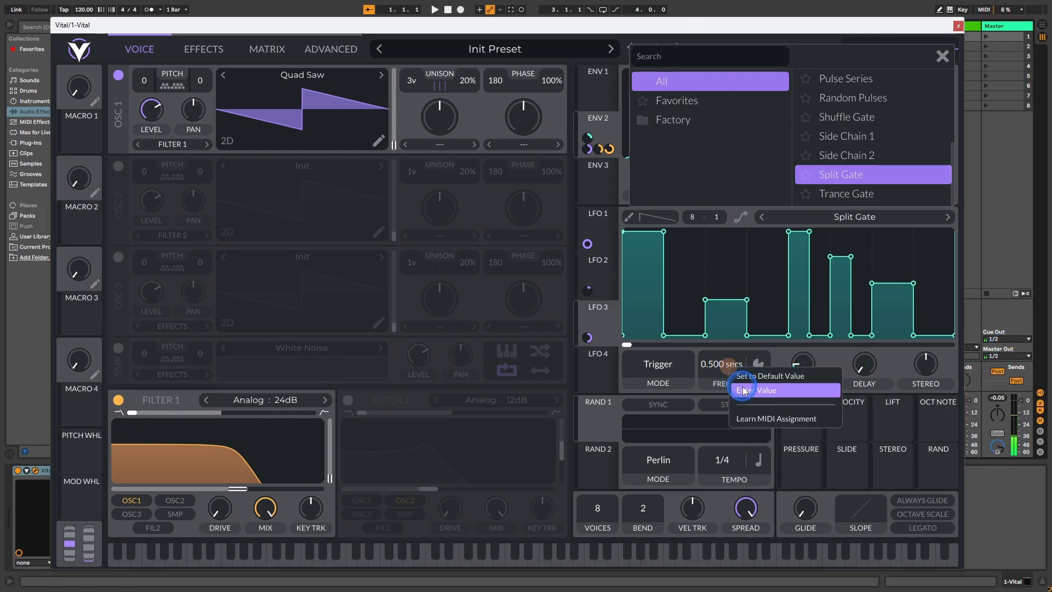
pyautogui.click(745, 393)
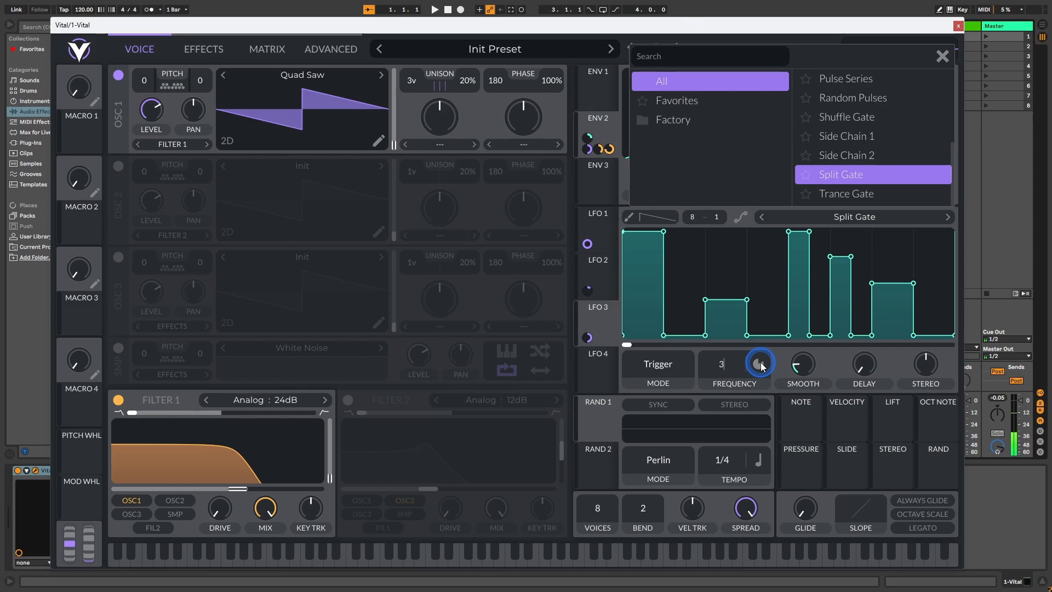
pyautogui.press('Return')
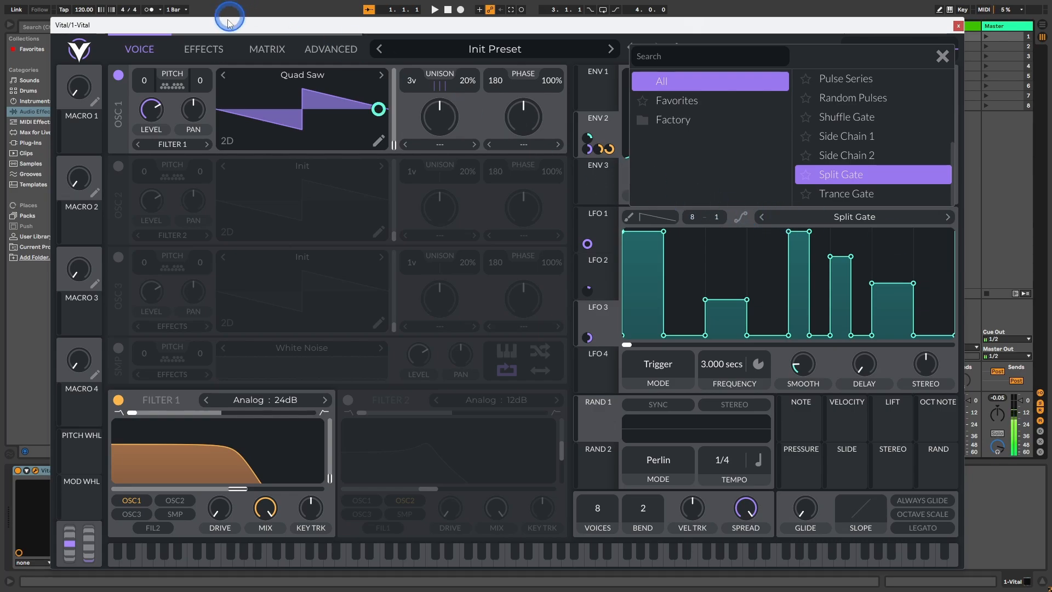
# Step: Enable the Delay effect and move it to the start of the effects chain
pyautogui.click(204, 49)
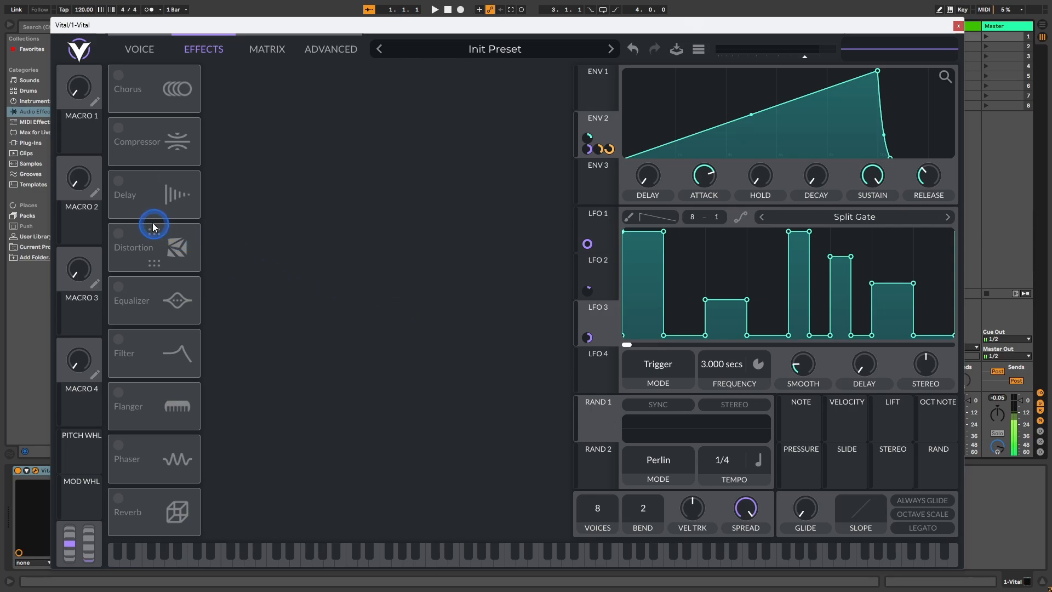
pyautogui.click(120, 181)
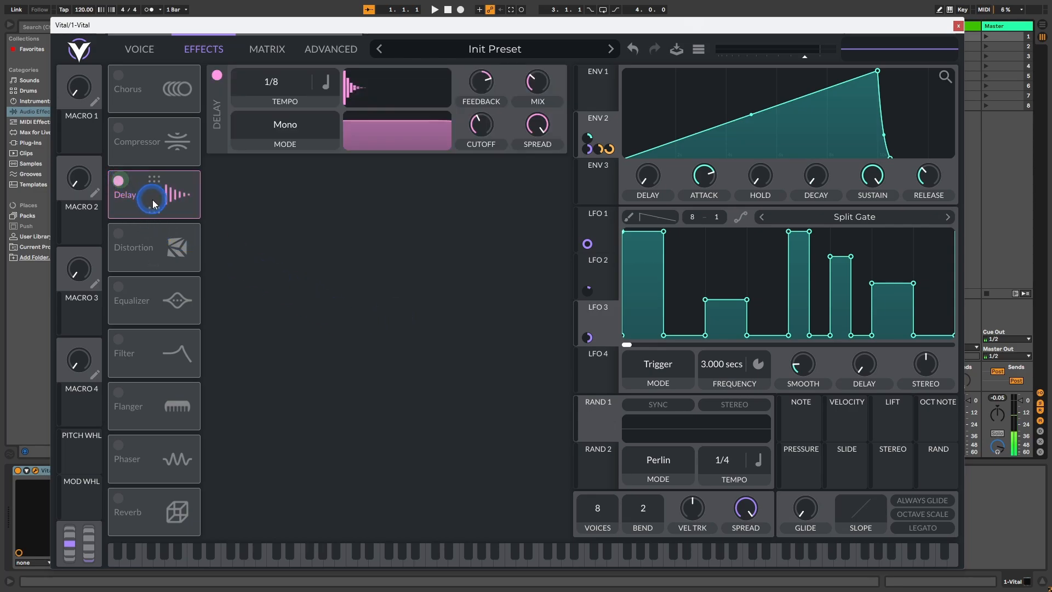
pyautogui.moveTo(150, 195); pyautogui.dragTo(157, 94)
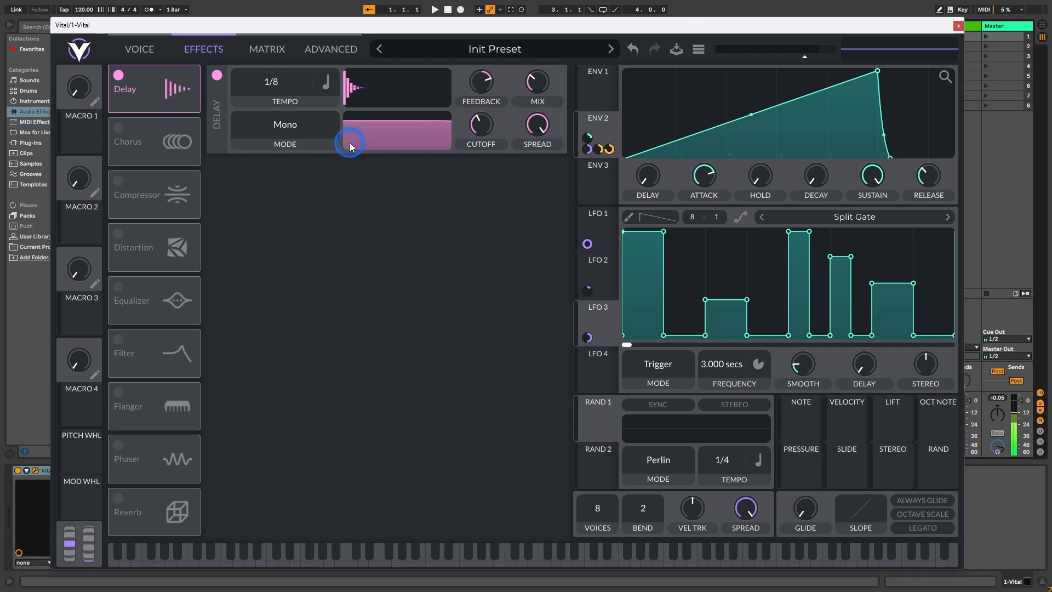
# Step: Lower the delay's feedback and set its mix to 35%
pyautogui.click(484, 85)
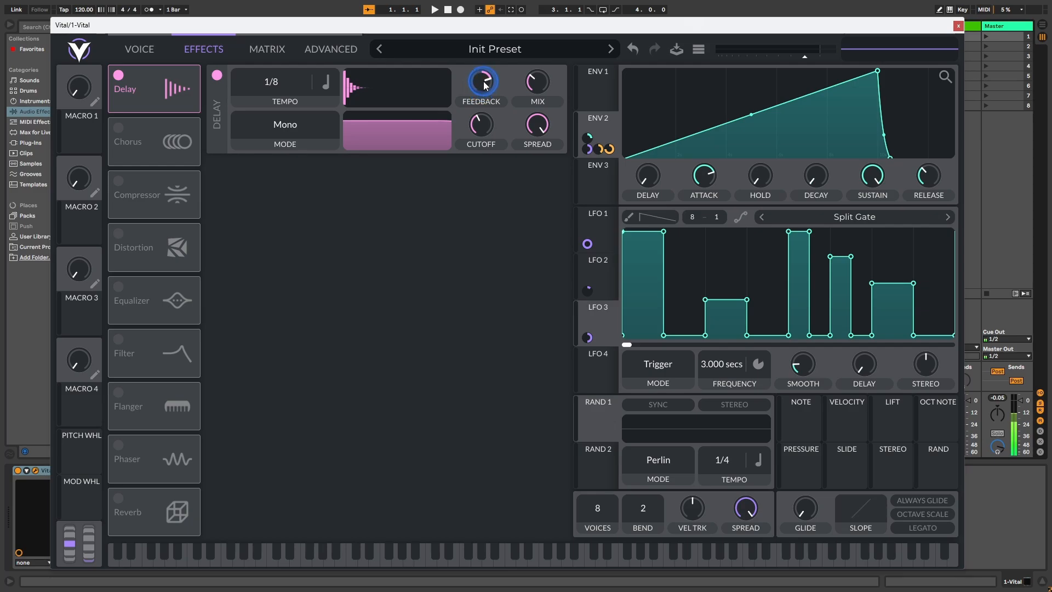
pyautogui.click(507, 103)
pyautogui.rightClick(520, 82)
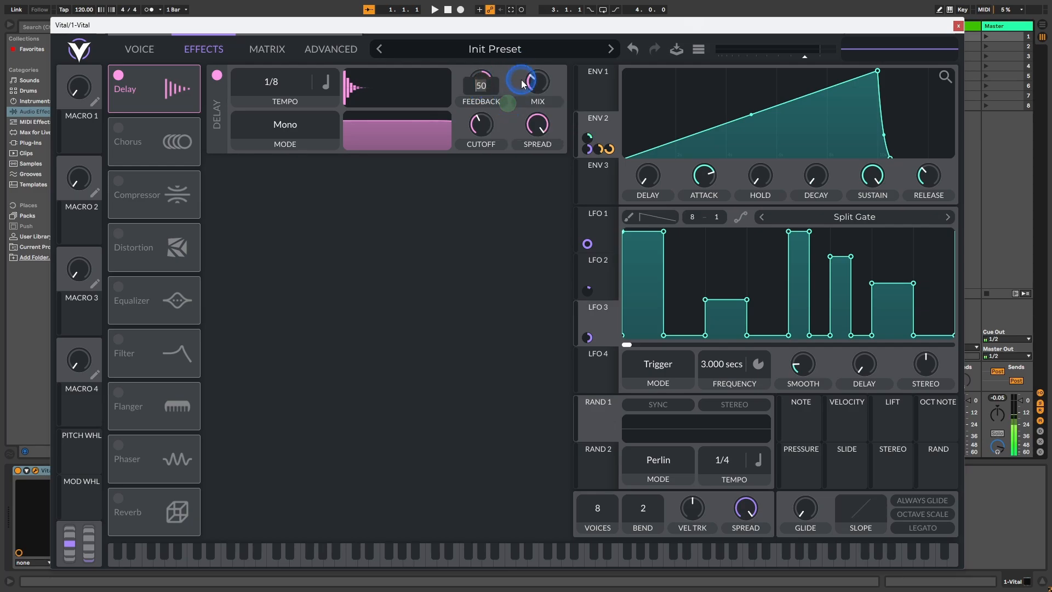
pyautogui.press('Return')
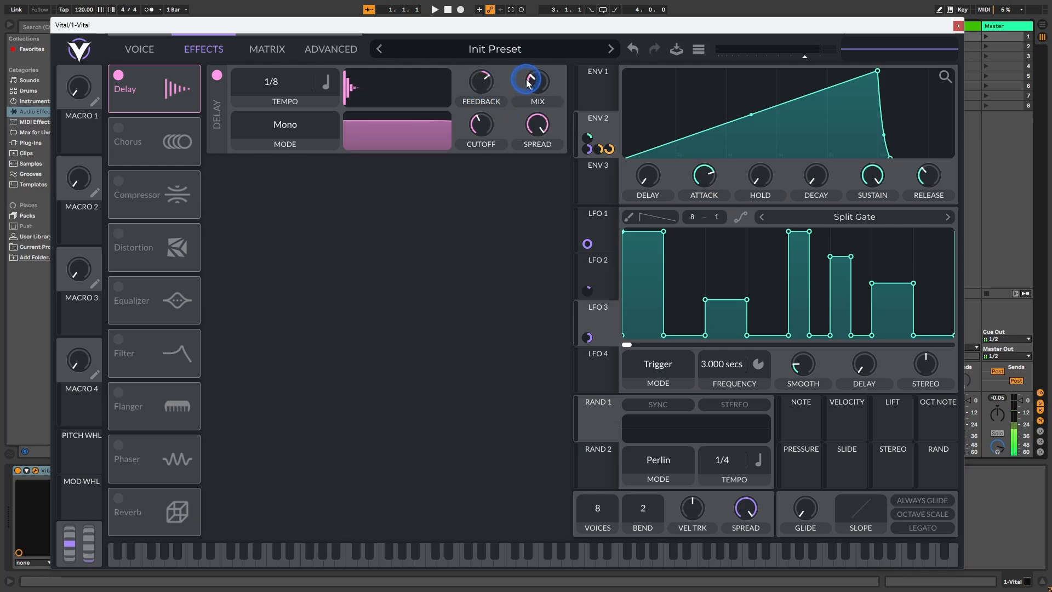
pyautogui.rightClick(531, 81)
pyautogui.click(570, 104)
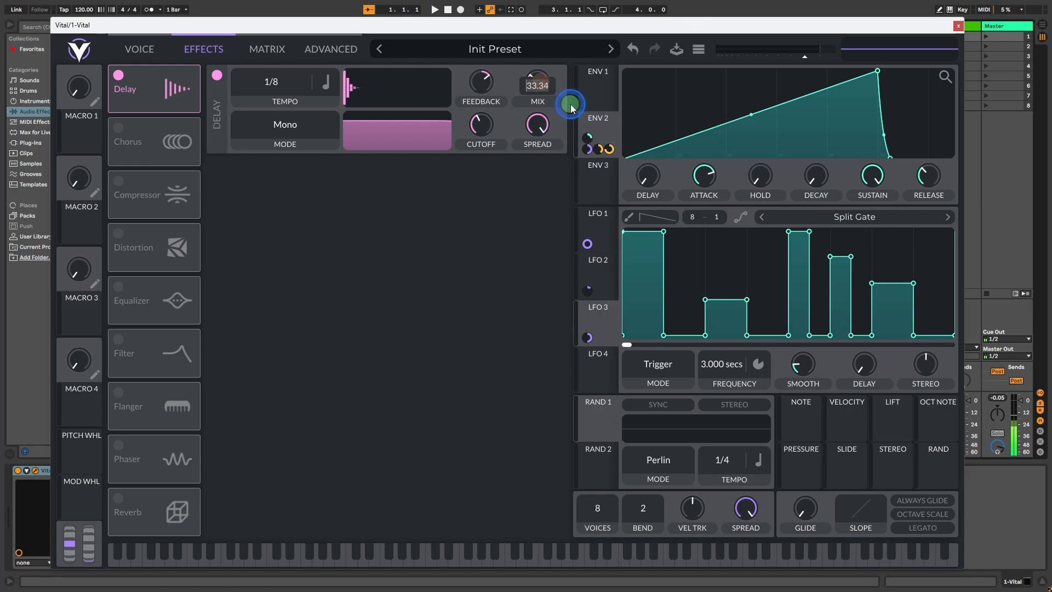
pyautogui.write('35')
pyautogui.press('Return')
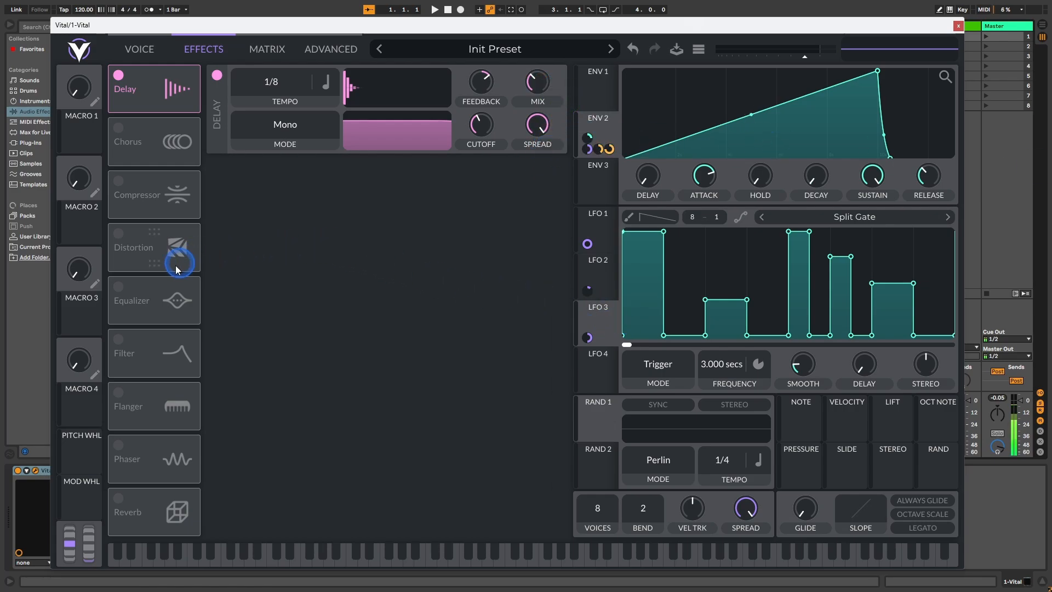
# Step: Enable Distortion directly after Delay in the effects chain and set its drive to 12 dB
pyautogui.click(119, 236)
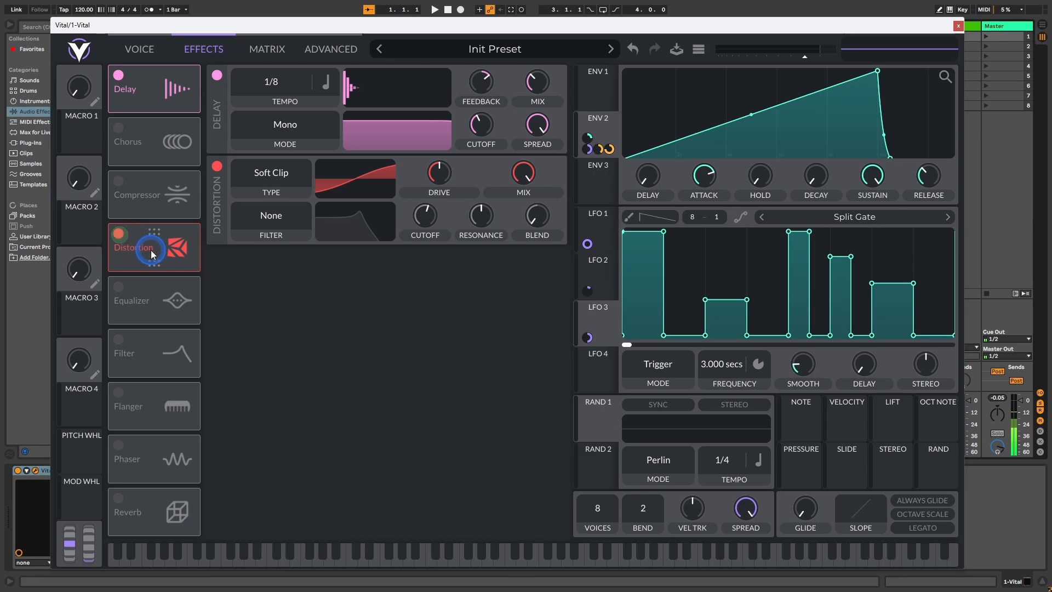
pyautogui.moveTo(151, 253); pyautogui.dragTo(160, 153)
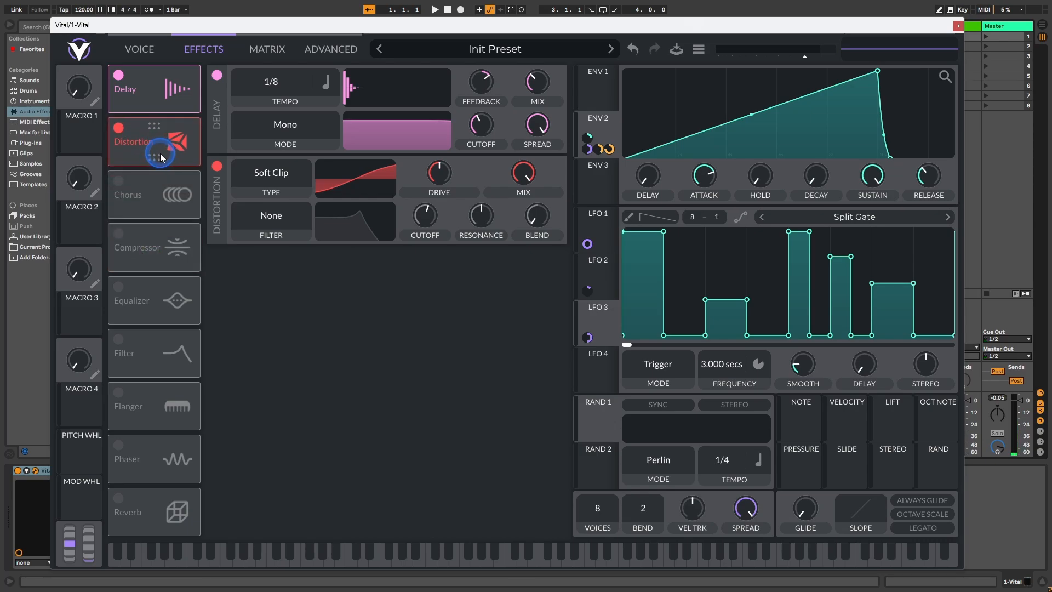
pyautogui.rightClick(440, 176)
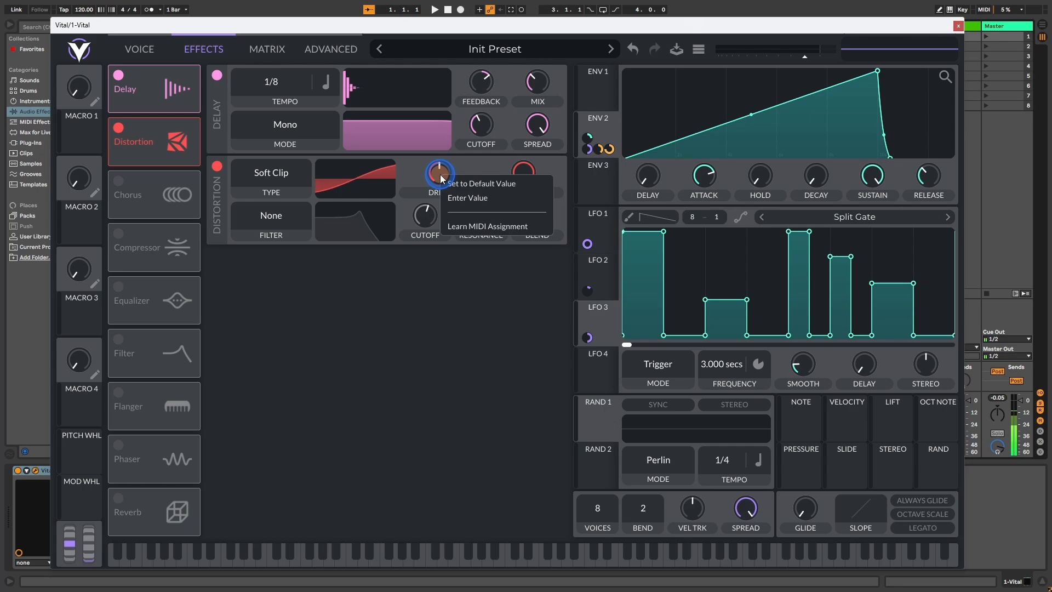
pyautogui.click(461, 195)
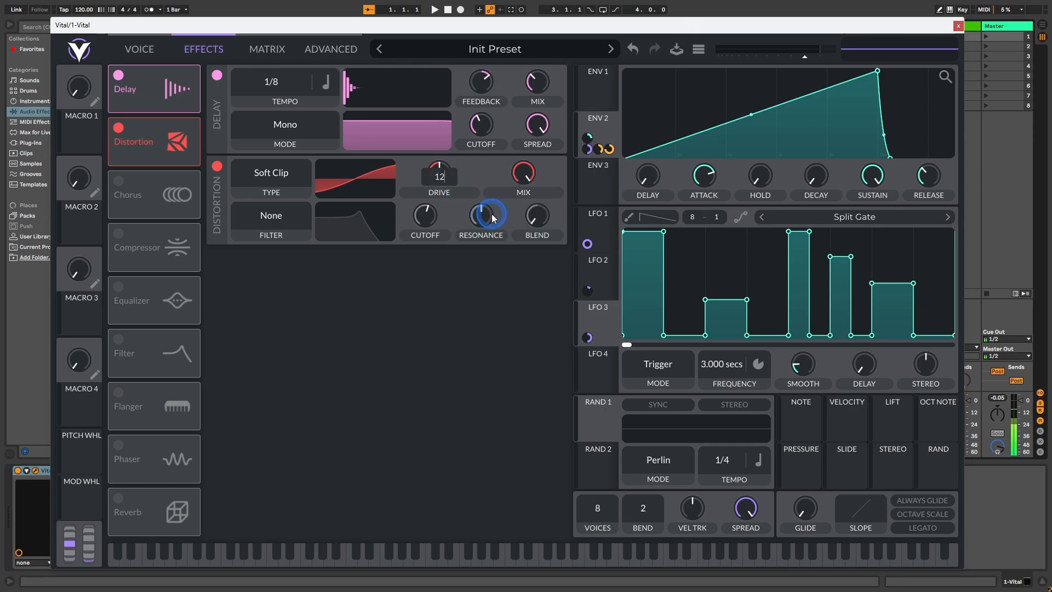
pyautogui.write('12')
pyautogui.press('Return')
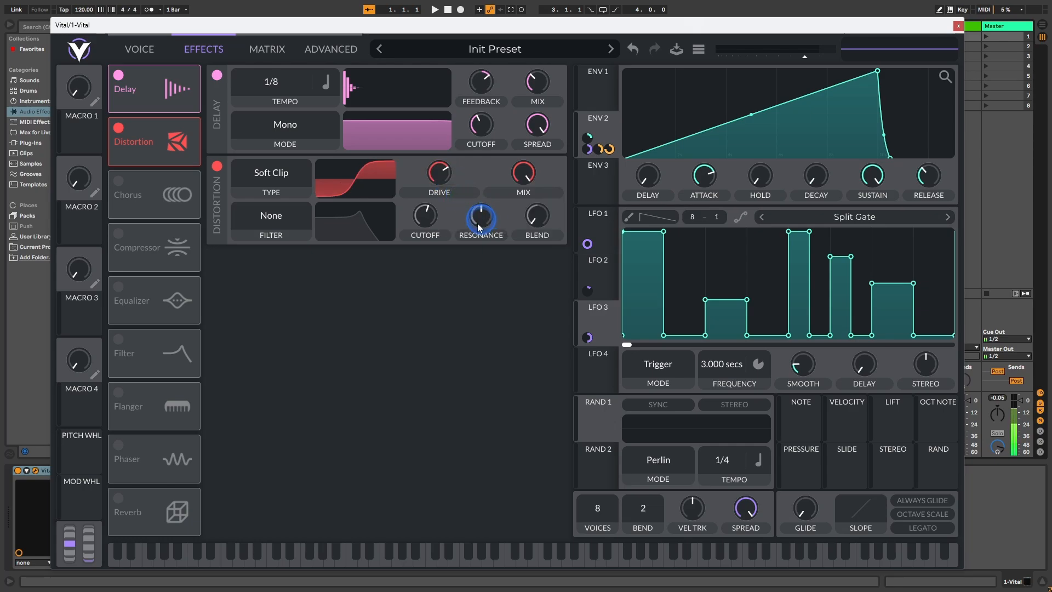
# Step: Enable the Chorus effect and open its feedback value for editing
pyautogui.click(118, 182)
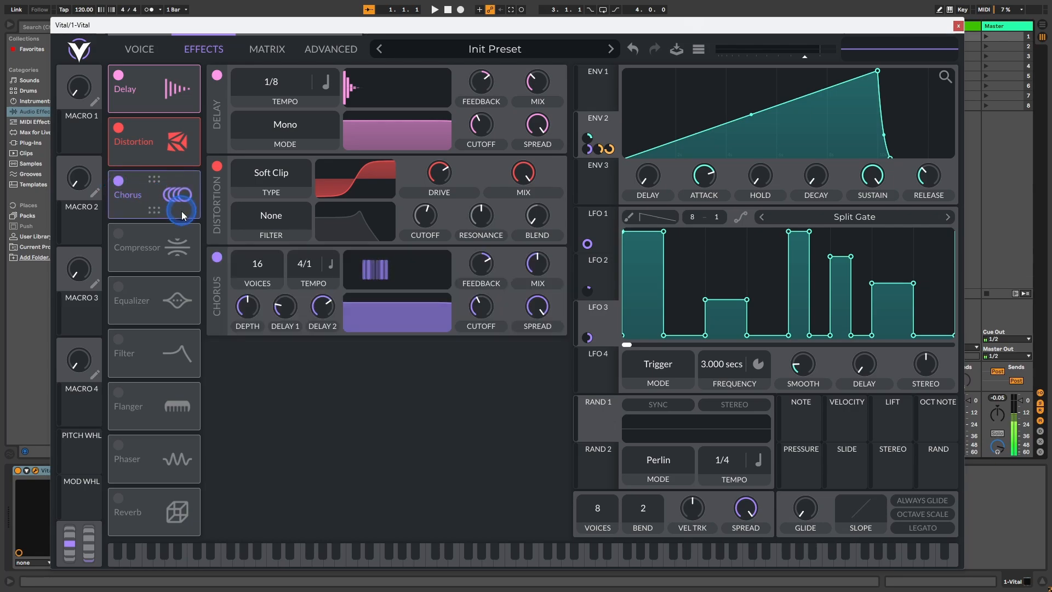
pyautogui.click(261, 271)
pyautogui.click(386, 304)
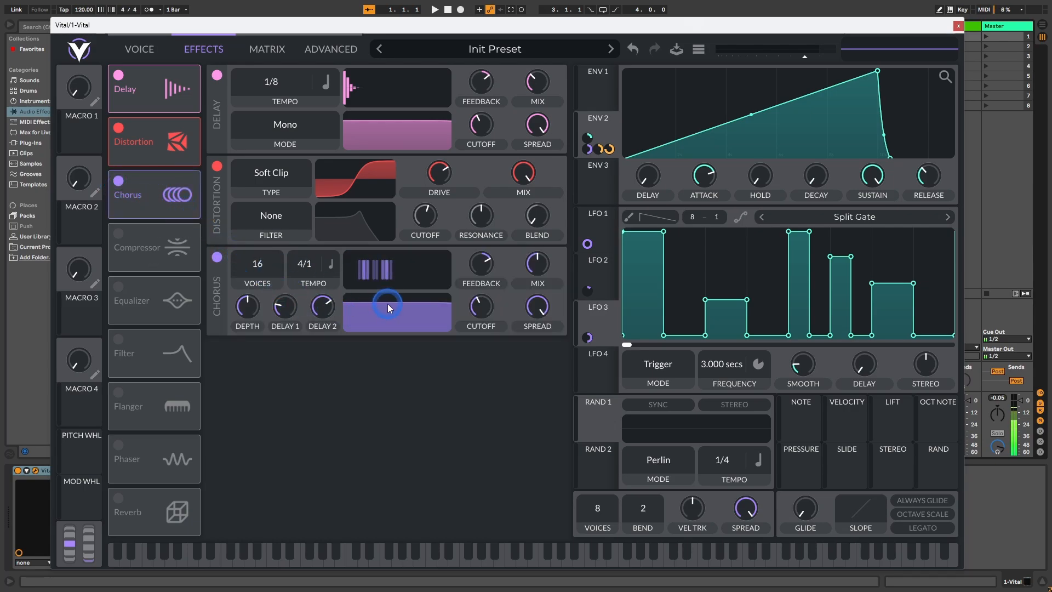
pyautogui.rightClick(482, 262)
pyautogui.click(509, 285)
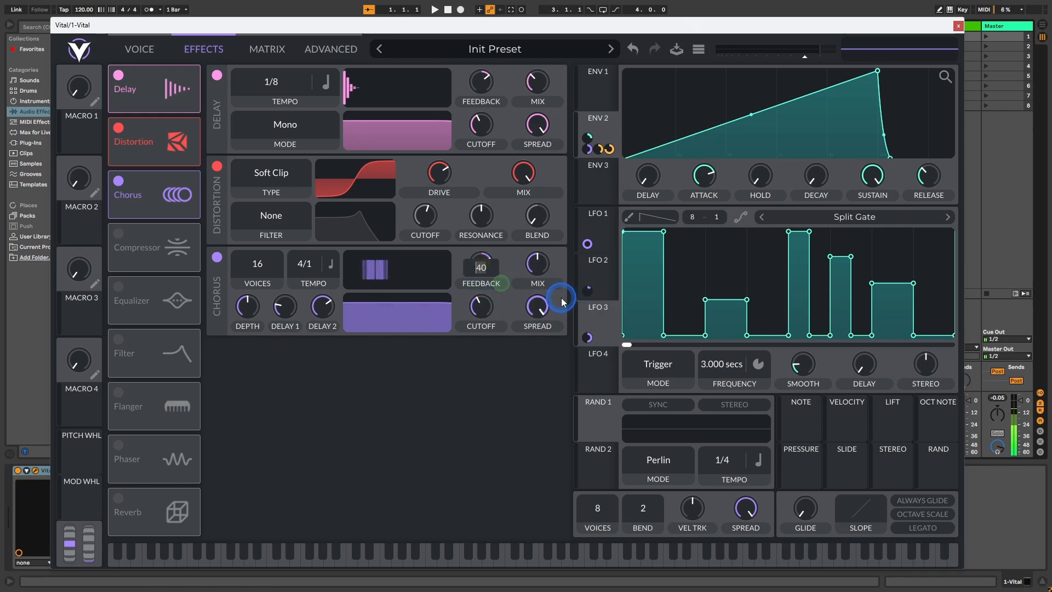
pyautogui.click(508, 259)
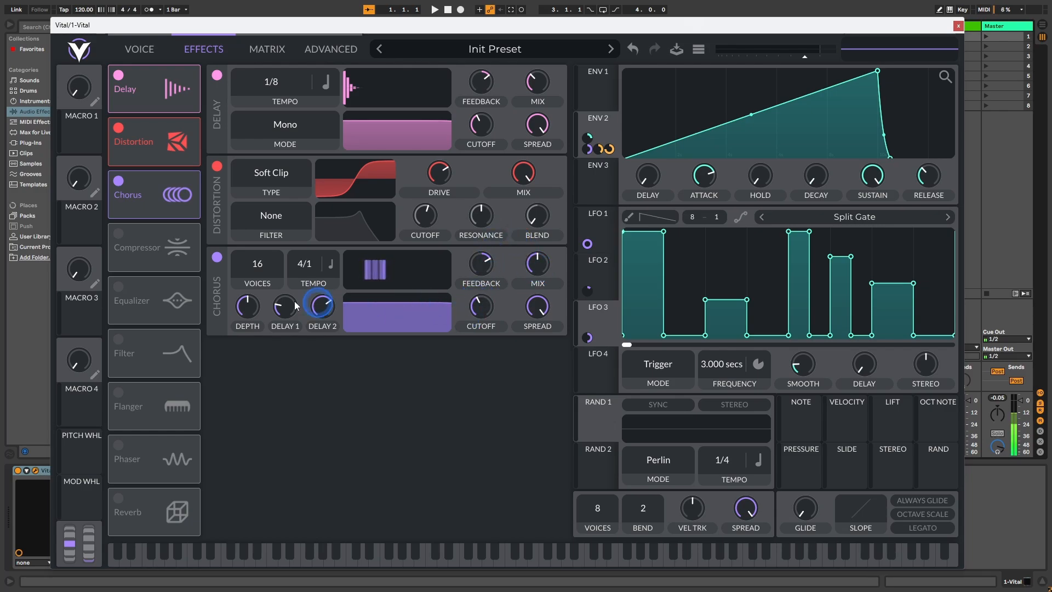
# Step: Enable the Equalizer directly after Chorus in the effects chain and boost its low-band gain
pyautogui.moveTo(157, 307); pyautogui.dragTo(154, 252)
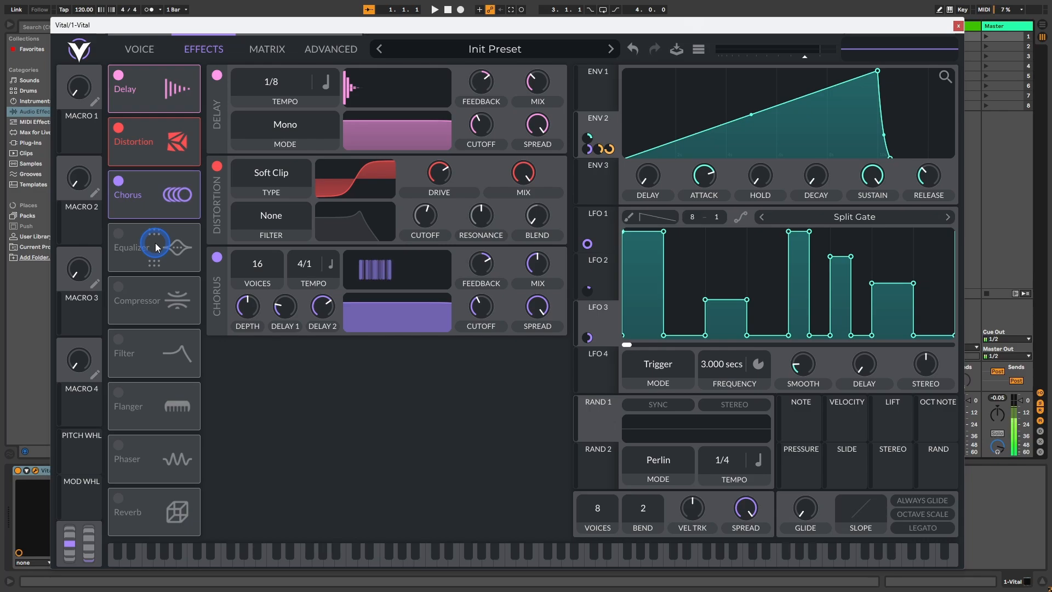
pyautogui.click(119, 234)
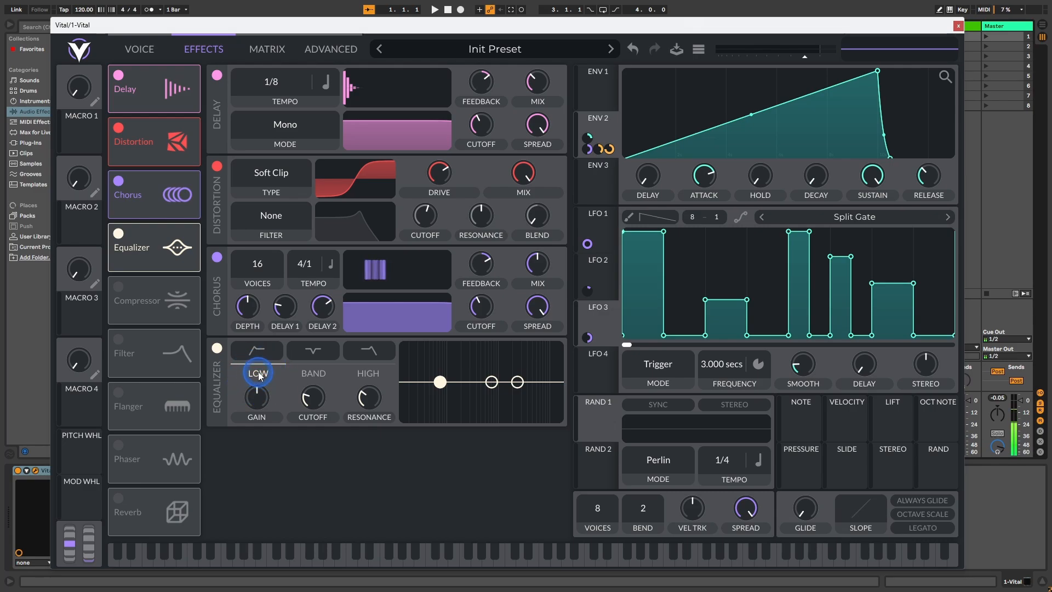
pyautogui.rightClick(257, 403)
pyautogui.click(280, 420)
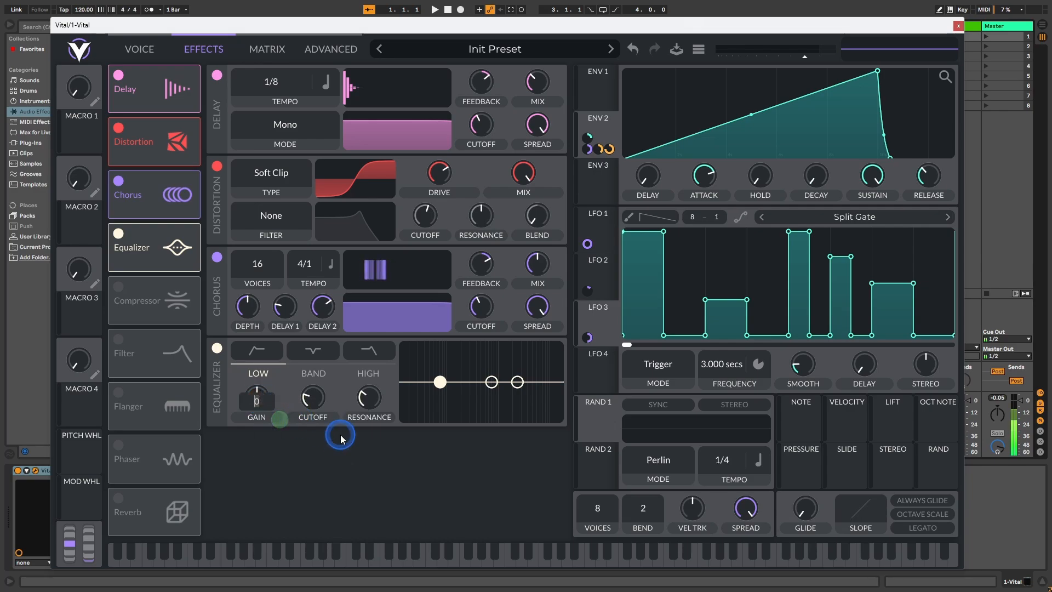
pyautogui.press('Return')
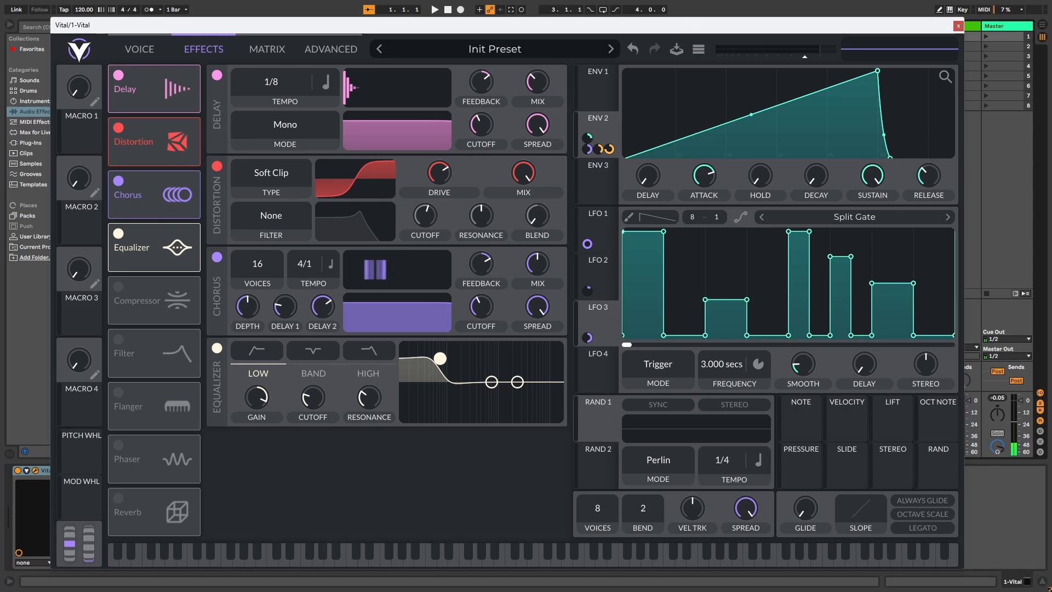
# Step: Enable the Compressor and Reverb effects, placing Reverb directly after Compressor in the chain
pyautogui.click(119, 286)
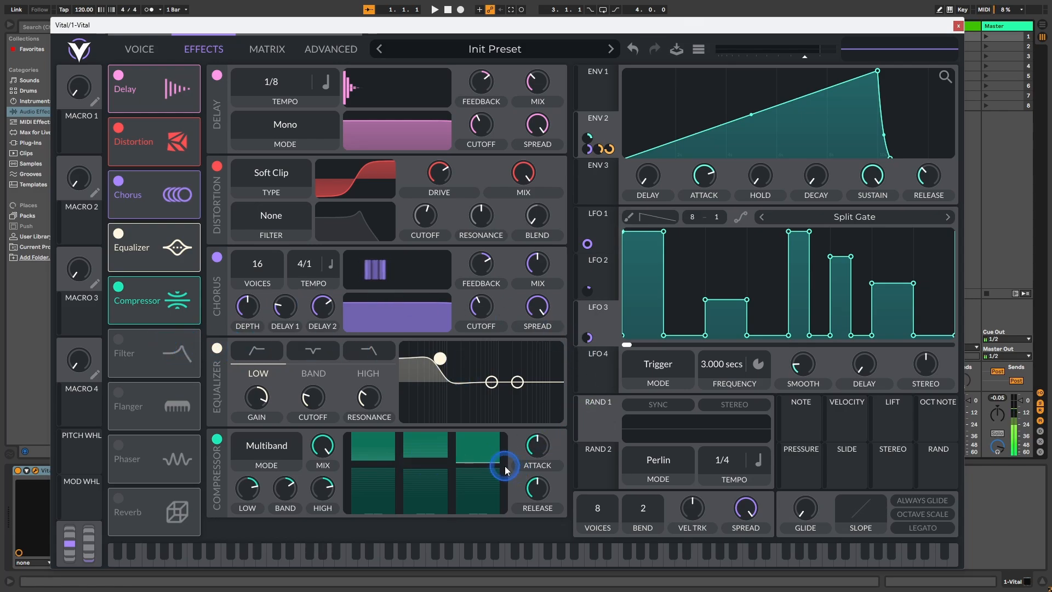
pyautogui.click(118, 499)
pyautogui.moveTo(148, 515); pyautogui.dragTo(170, 366)
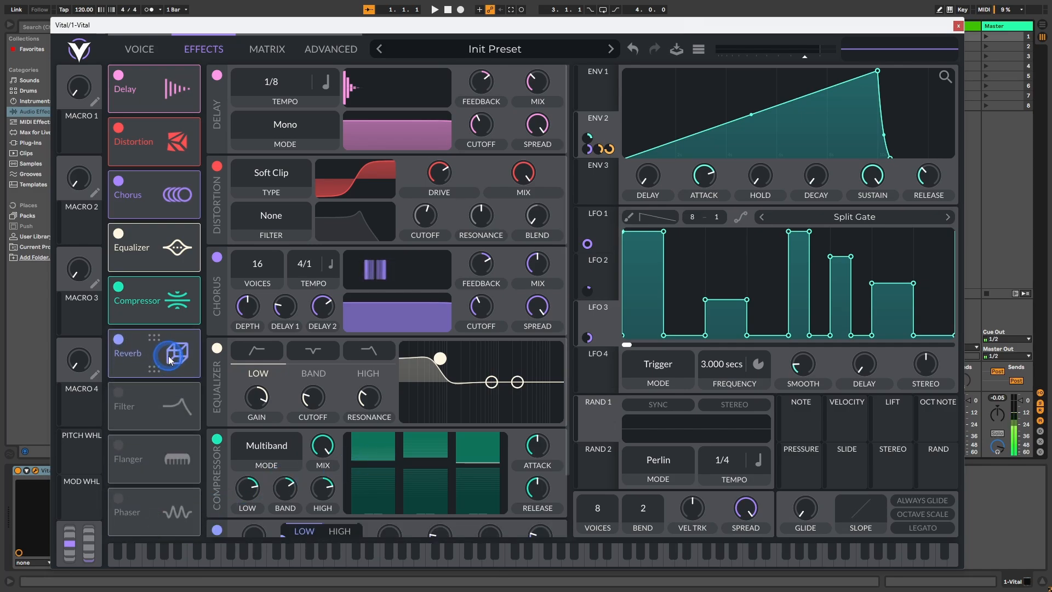
pyautogui.scroll(-3, 471, 230)
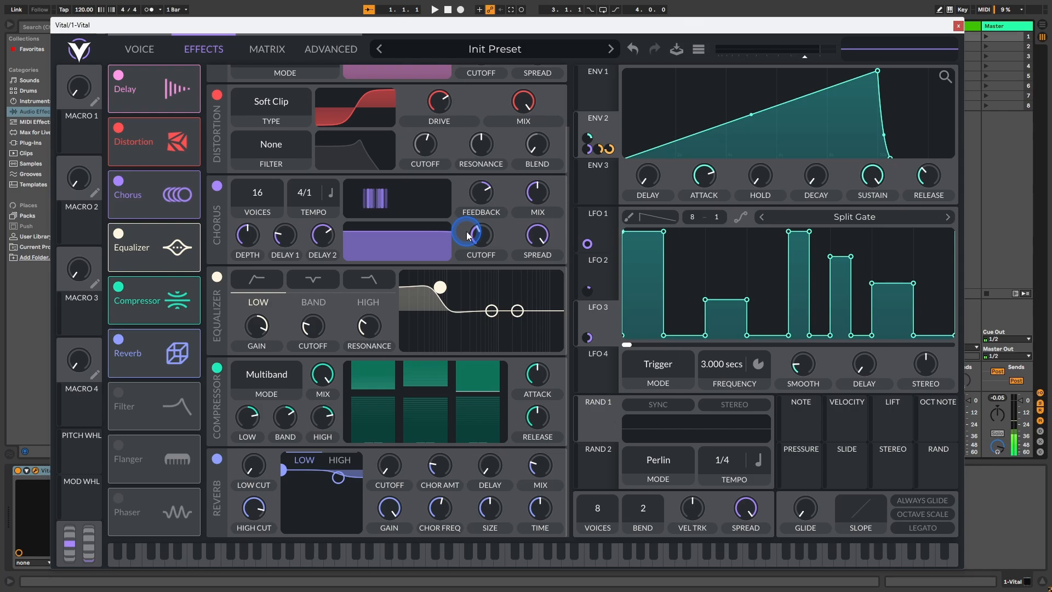
# Step: Bypass and re-enable the Reverb to compare the sound, and set its mix to 45
pyautogui.click(118, 339)
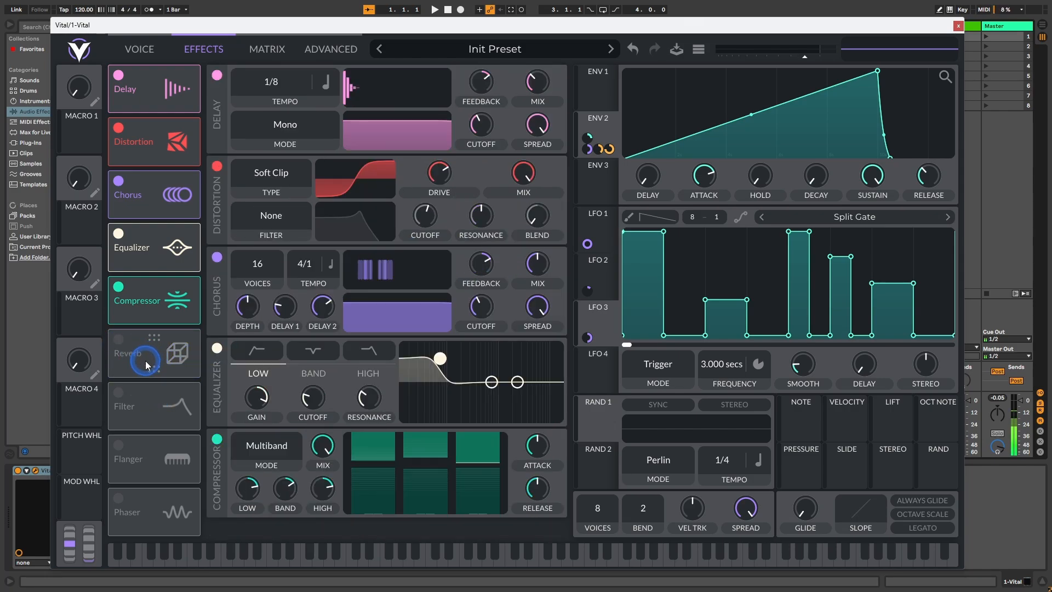
pyautogui.click(119, 340)
pyautogui.scroll(-2, 416, 252)
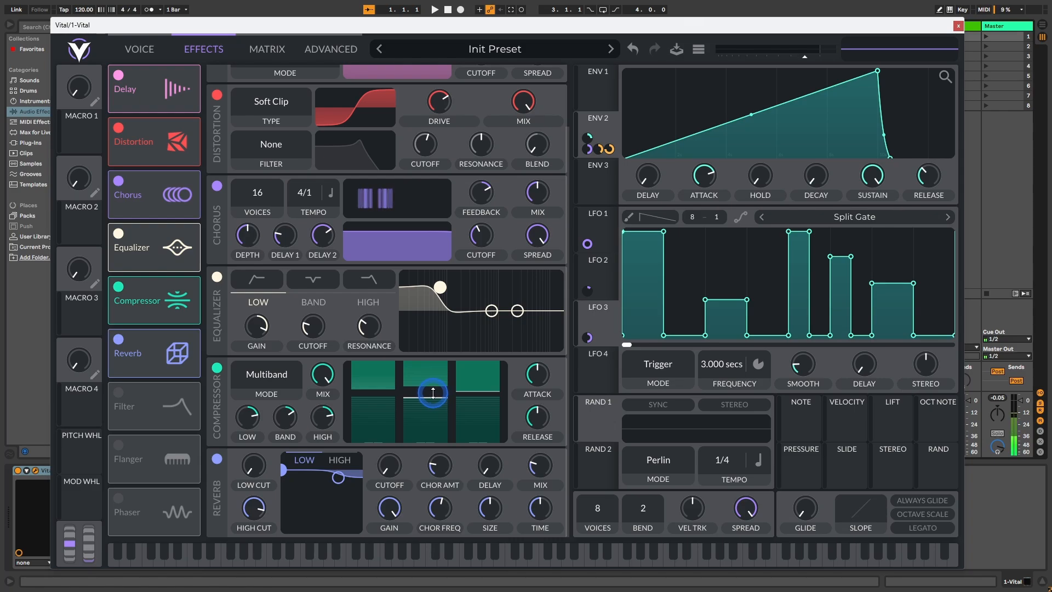
pyautogui.rightClick(536, 463)
pyautogui.click(559, 487)
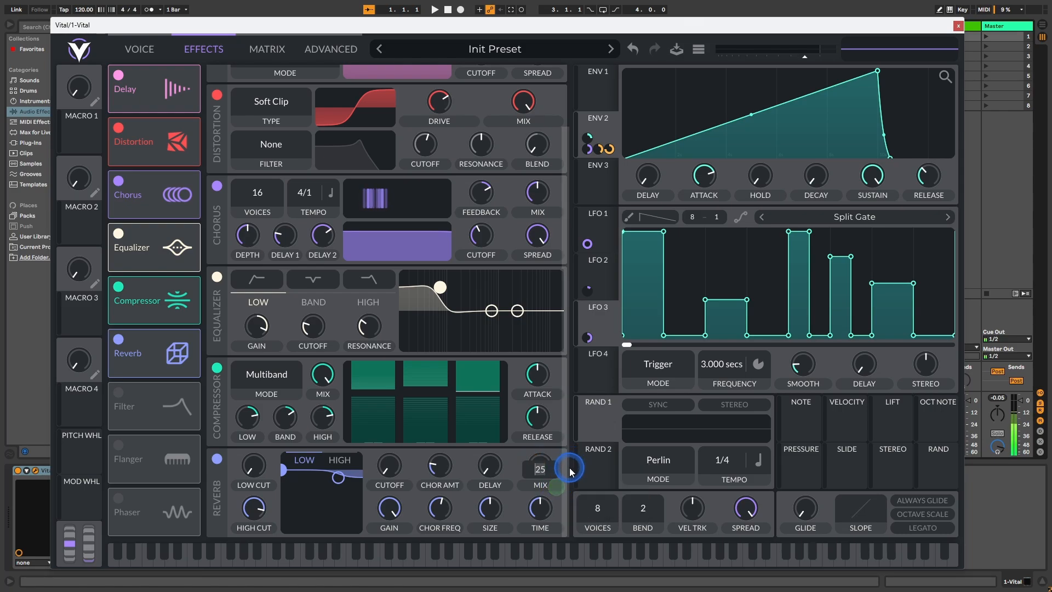
pyautogui.write('45')
pyautogui.press('Return')
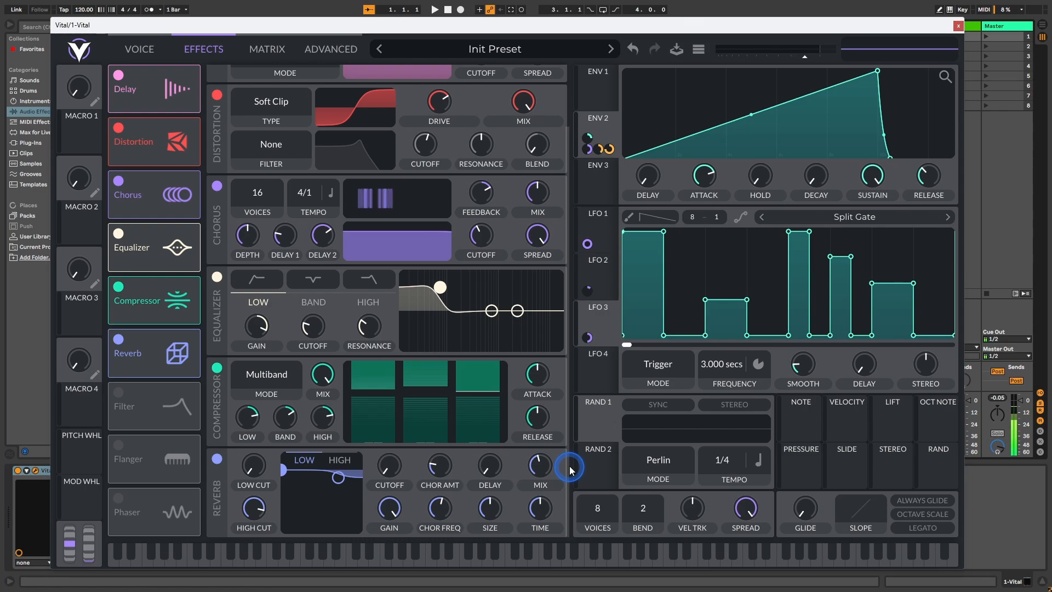
# Step: Set the Reverb's time to 2 and increase its size
pyautogui.rightClick(544, 510)
pyautogui.click(567, 472)
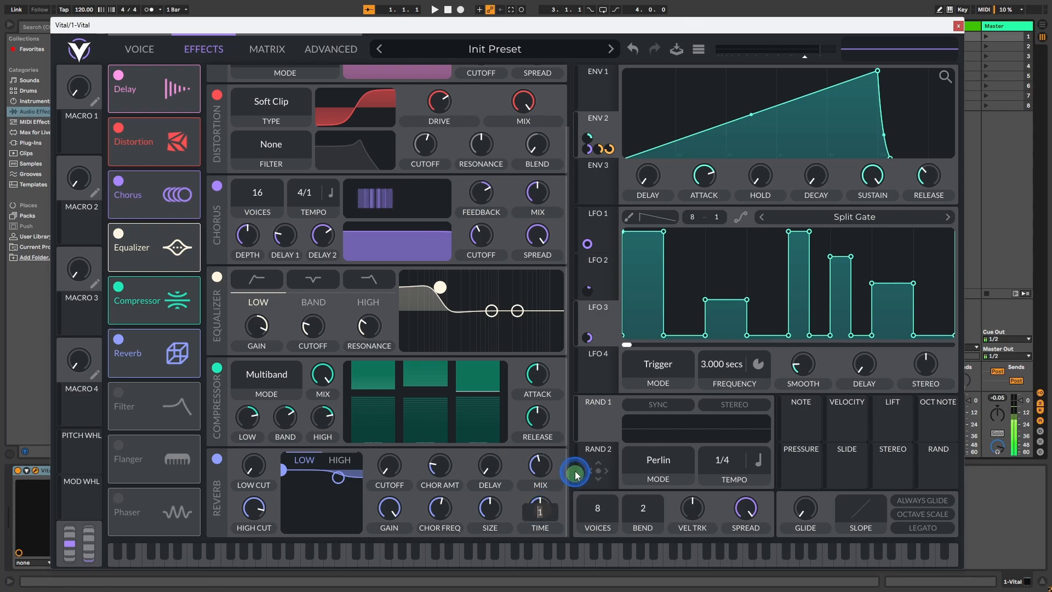
pyautogui.write('1')
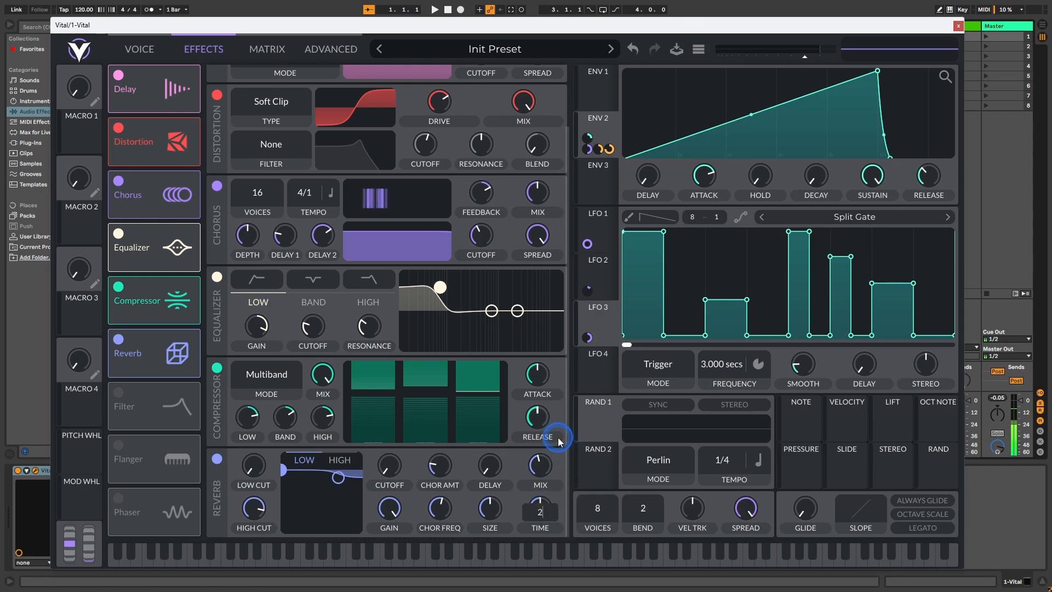
pyautogui.press('Return')
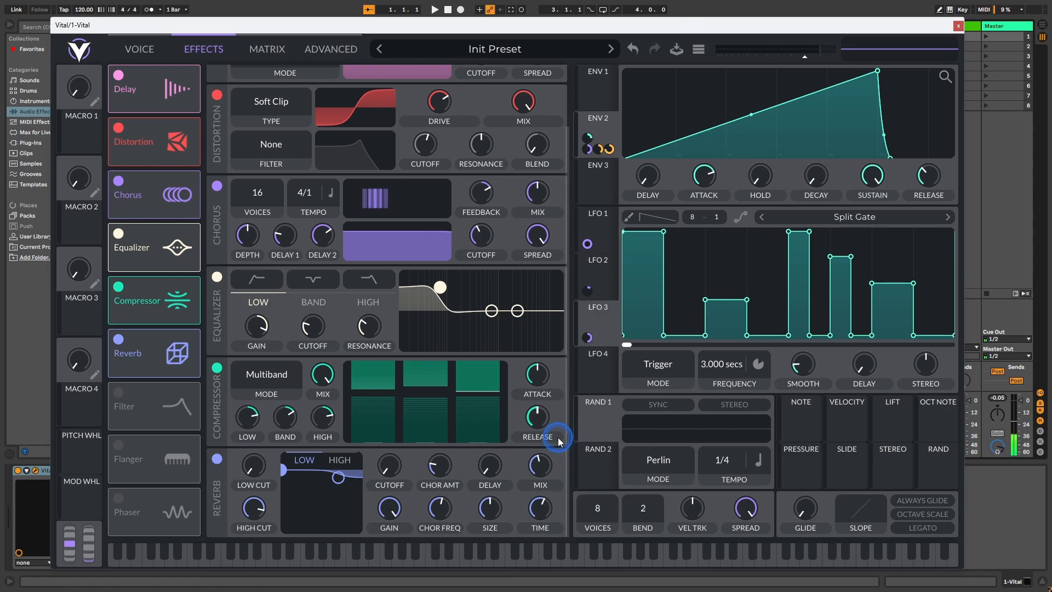
pyautogui.click(493, 506)
pyautogui.rightClick(493, 502)
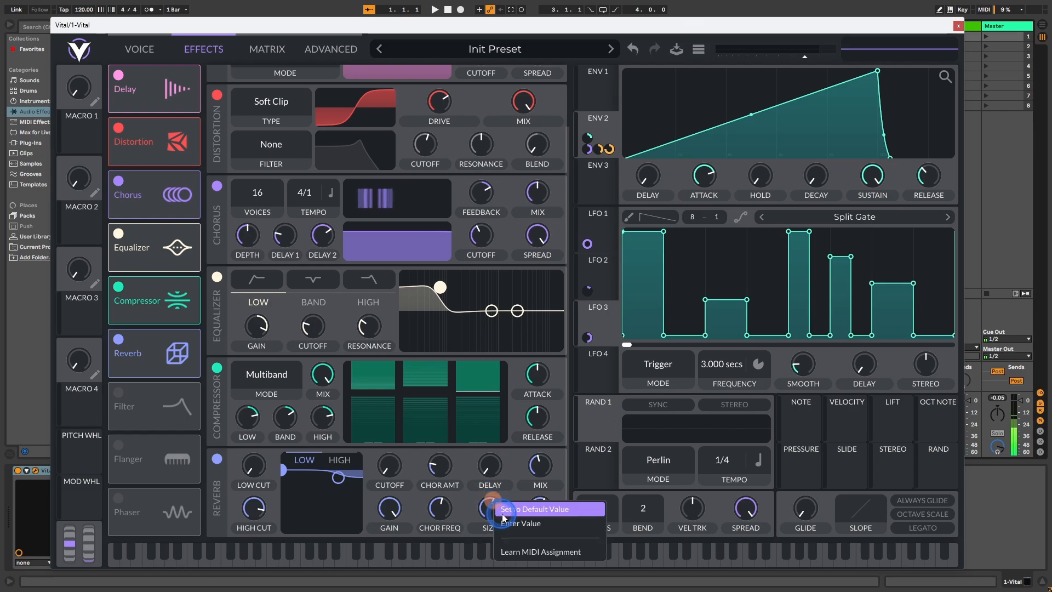
pyautogui.click(507, 512)
pyautogui.press('Return')
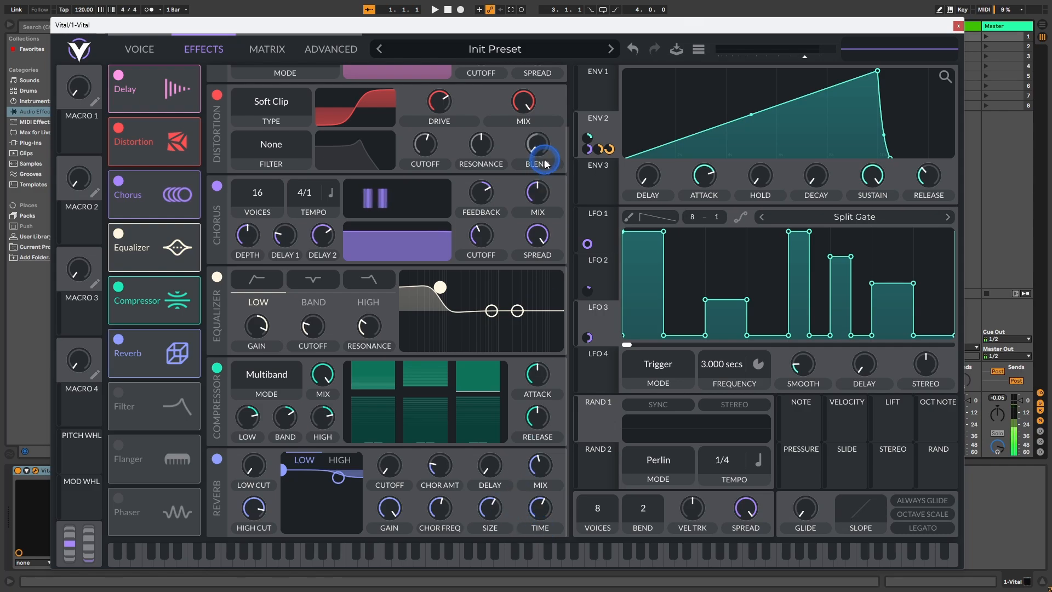
# Step: Return to the oscillator view and save the sound as a preset named "Cinematic Riser One Oscillator" with the SFX style
pyautogui.click(136, 49)
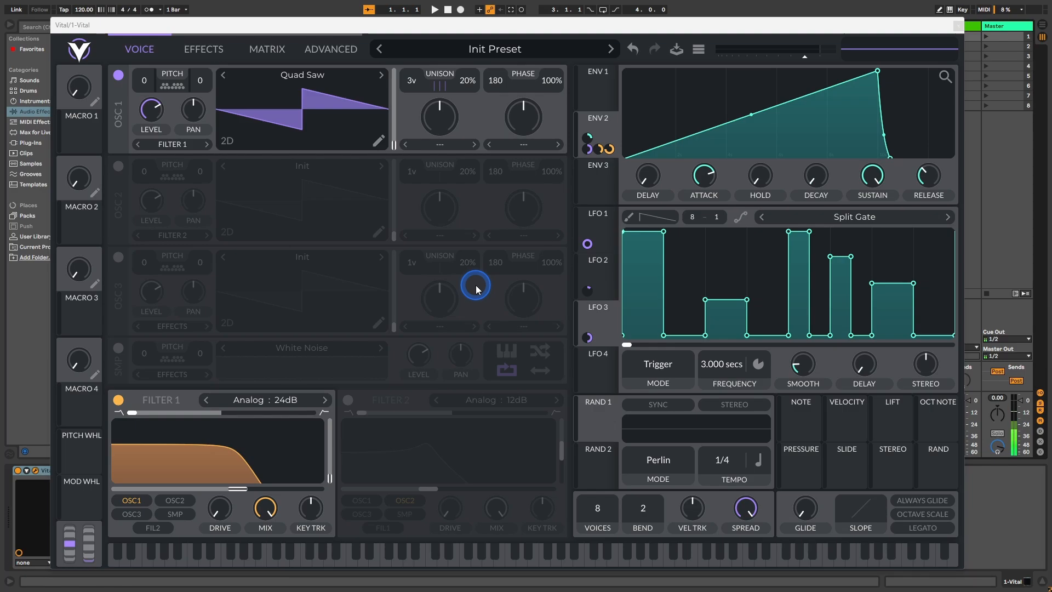
pyautogui.click(677, 51)
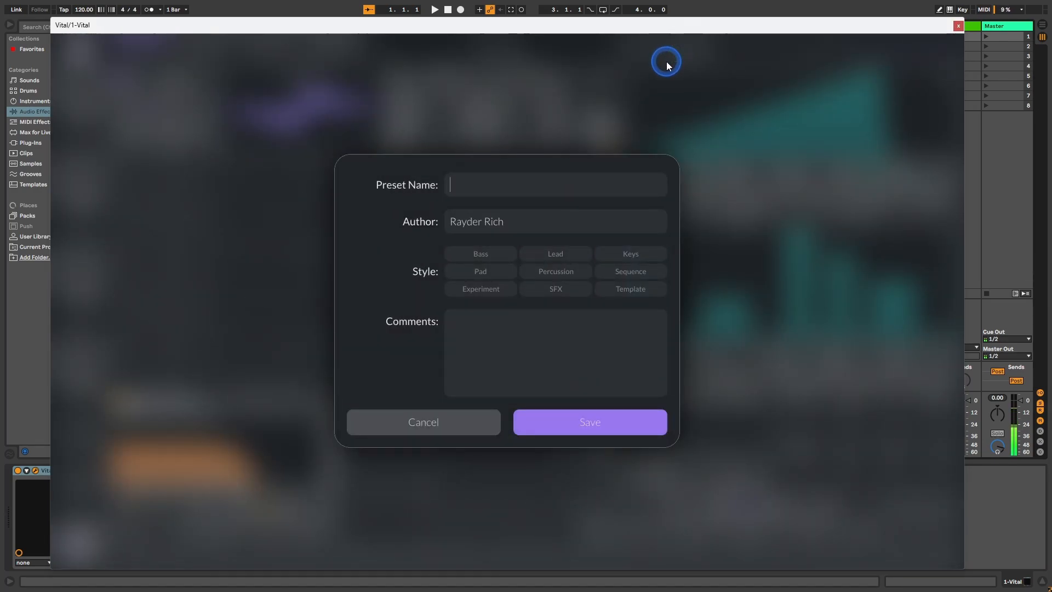
pyautogui.write('Cinematic Riser One Oscialltor')
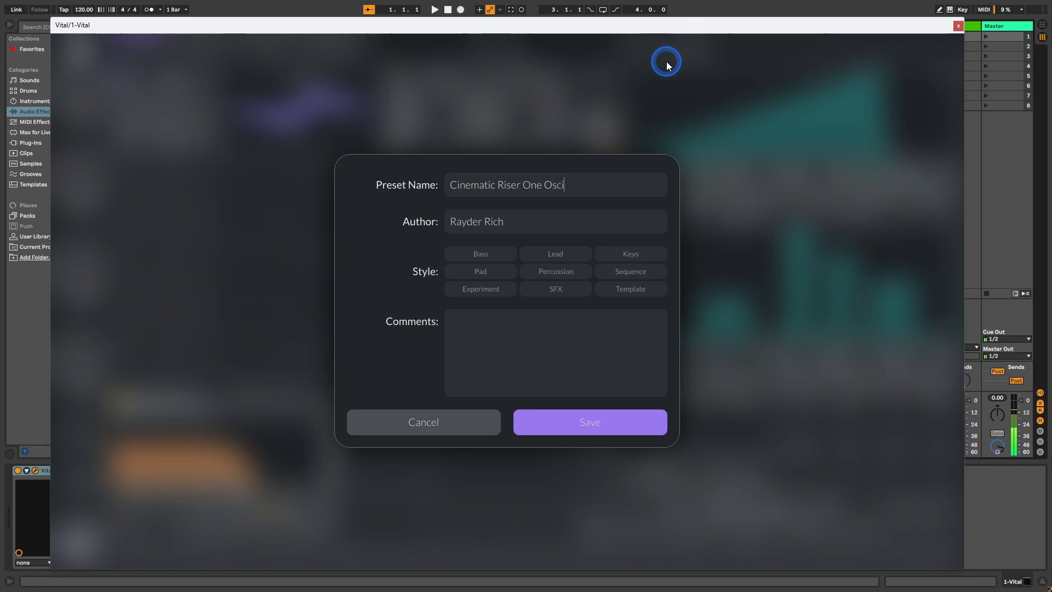
pyautogui.press('BackSpace')
pyautogui.press('BackSpace')
pyautogui.press('BackSpace')
pyautogui.press('BackSpace')
pyautogui.press('BackSpace')
pyautogui.press('BackSpace')
pyautogui.write('llator')
pyautogui.click(535, 289)
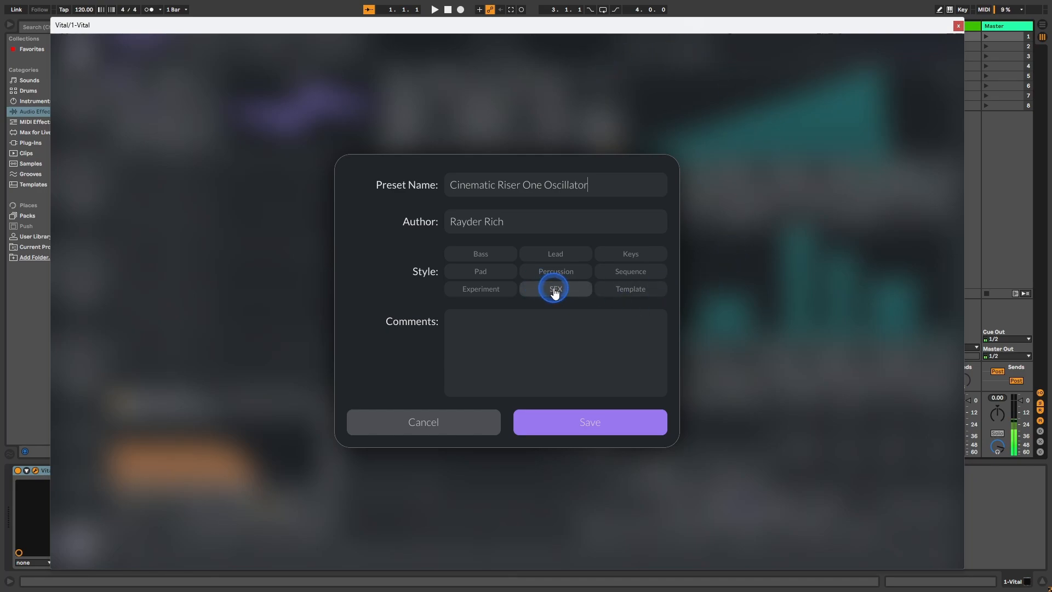
pyautogui.click(586, 425)
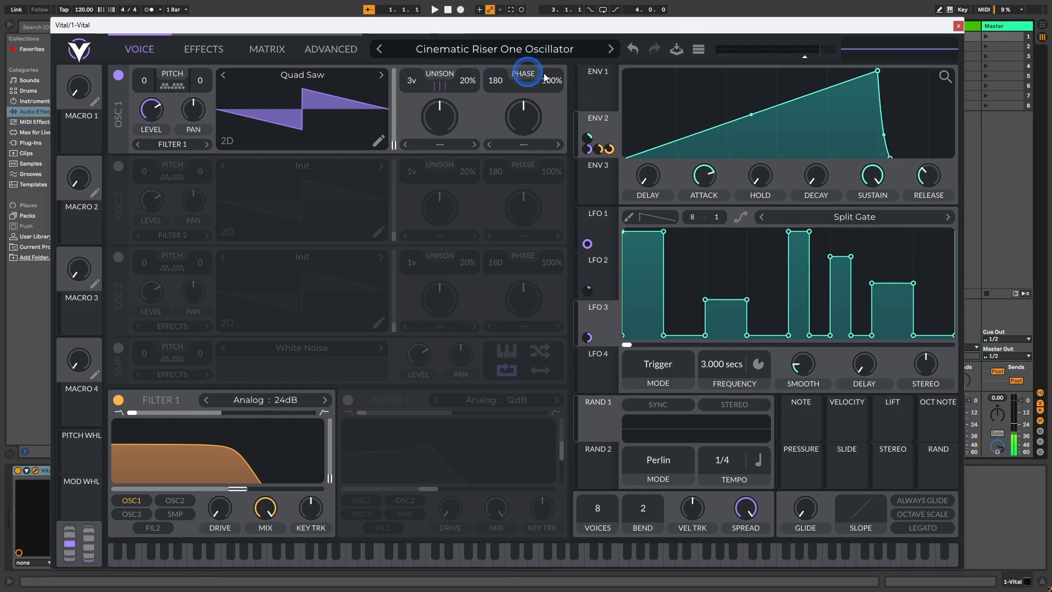